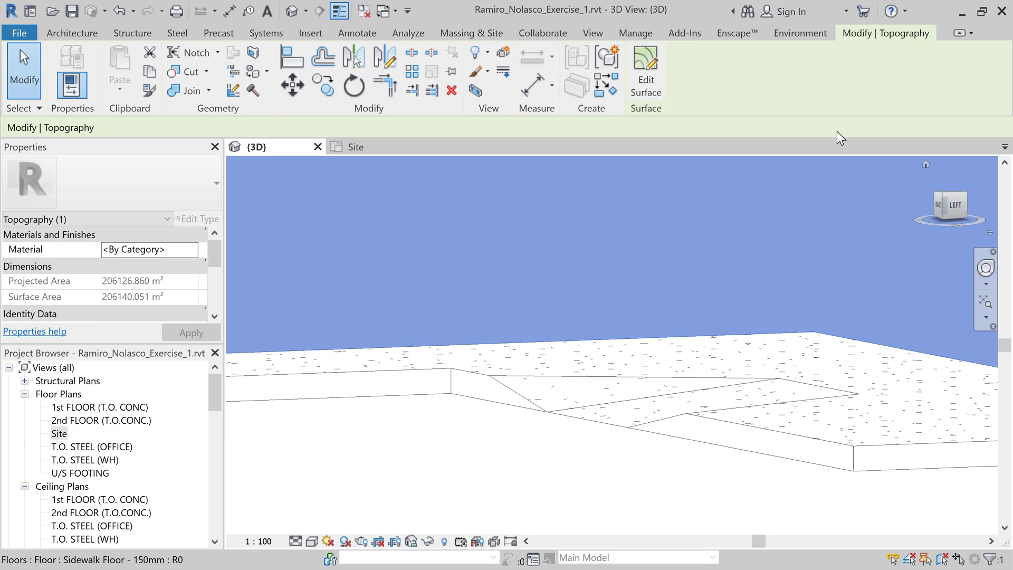
Start the Slab Edge floor command and review the profiles available in its type properties, without changing the assigned one
click(68, 33)
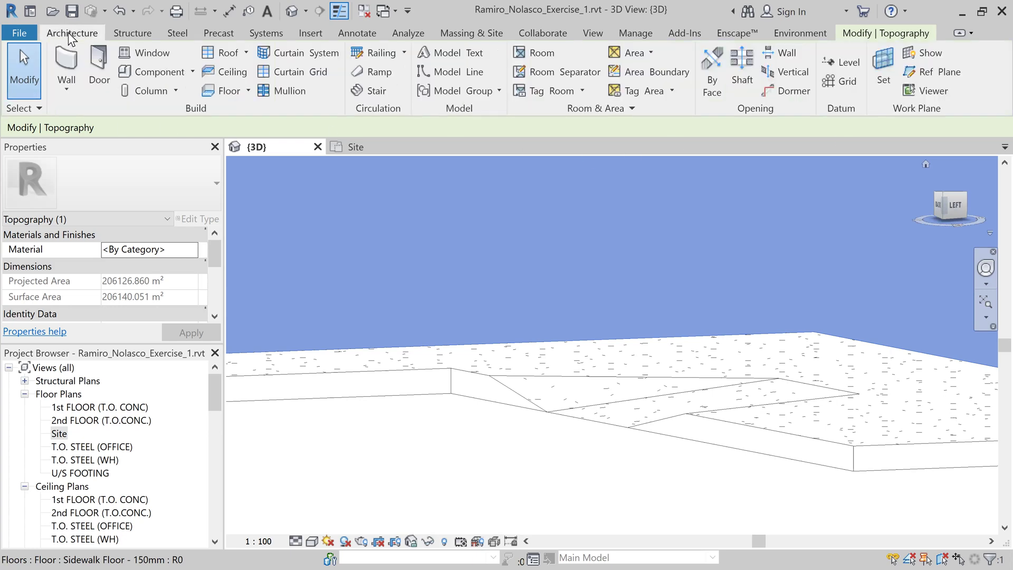
click(248, 92)
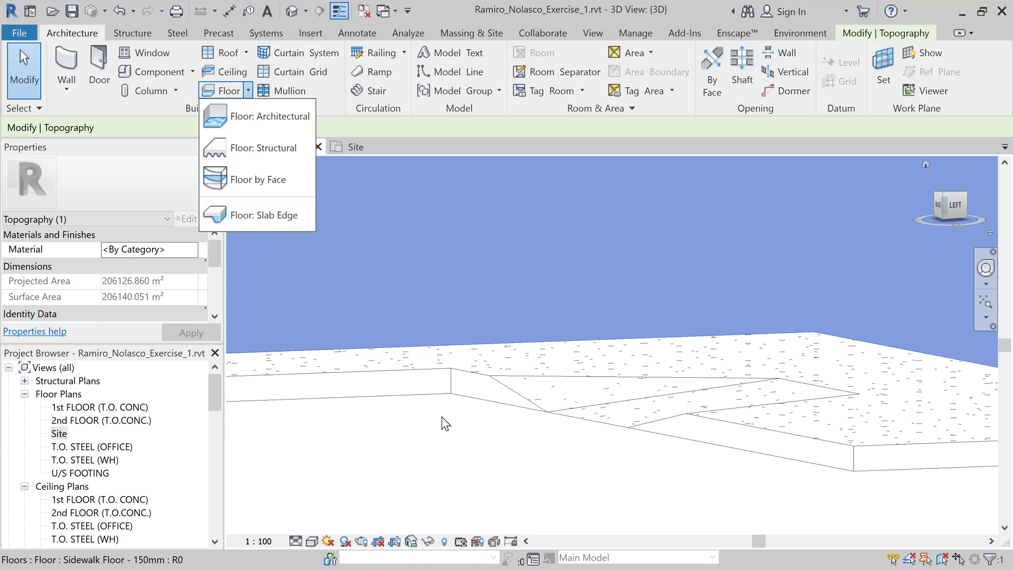
click(278, 216)
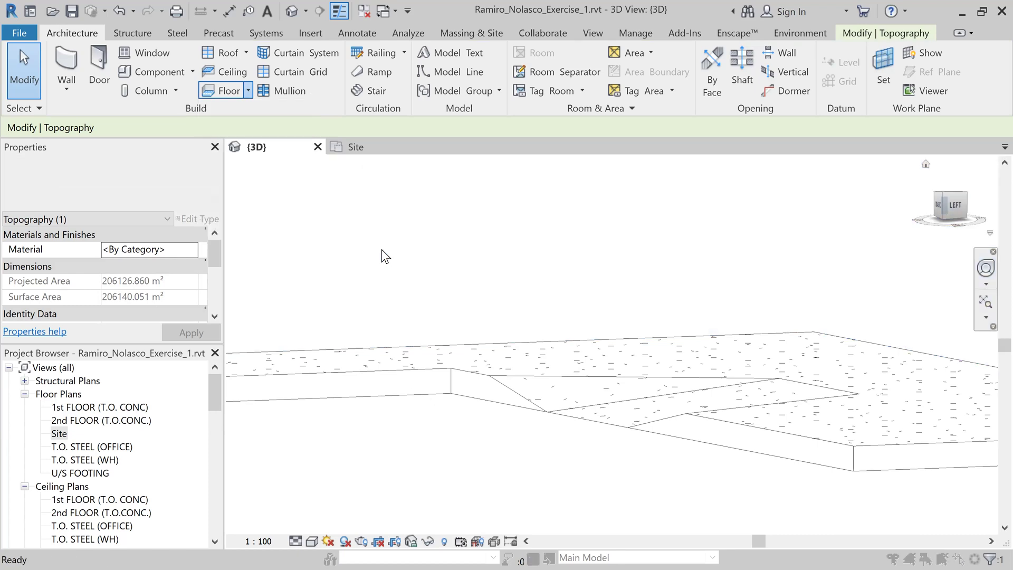
click(423, 266)
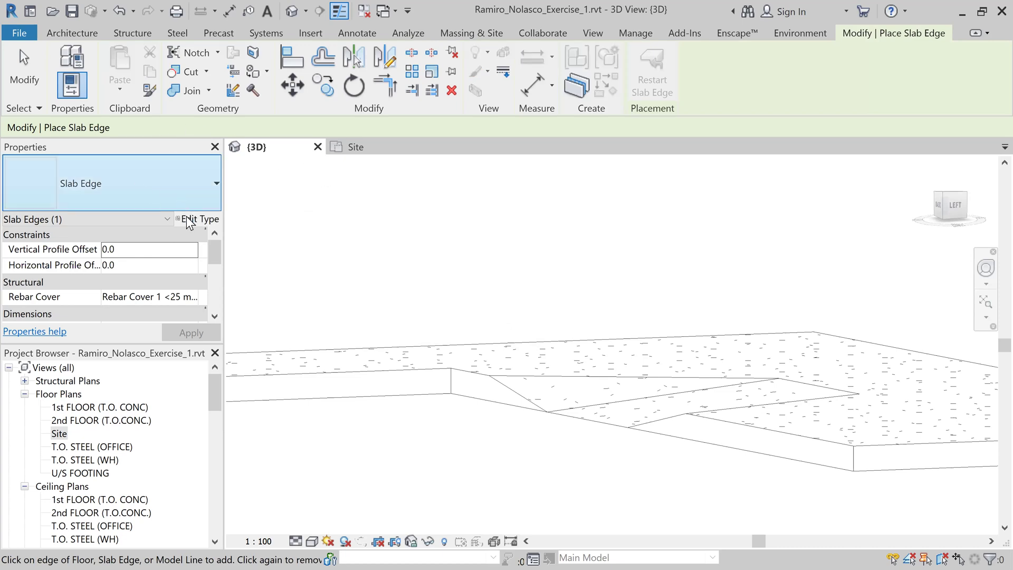
click(188, 217)
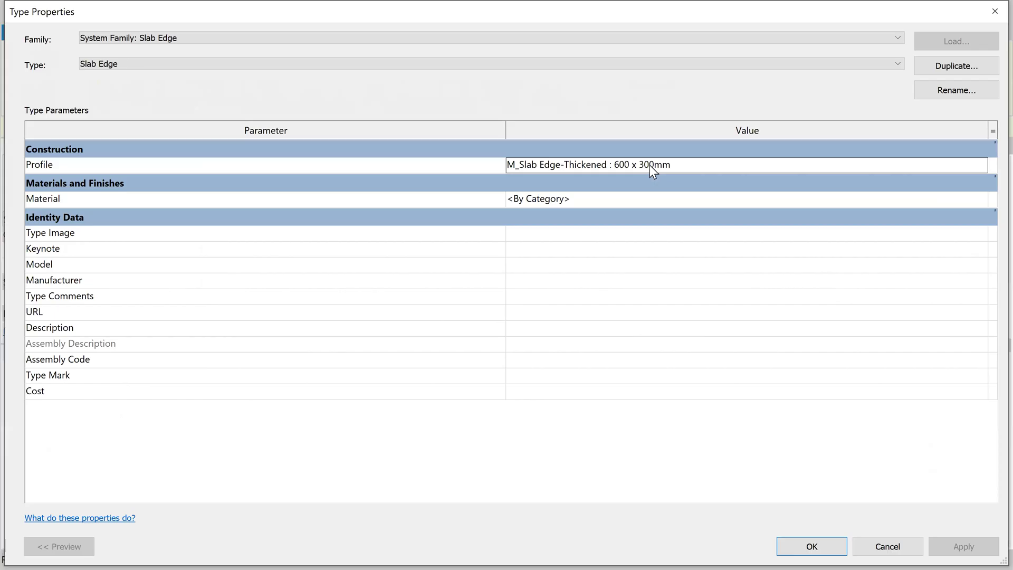
click(650, 165)
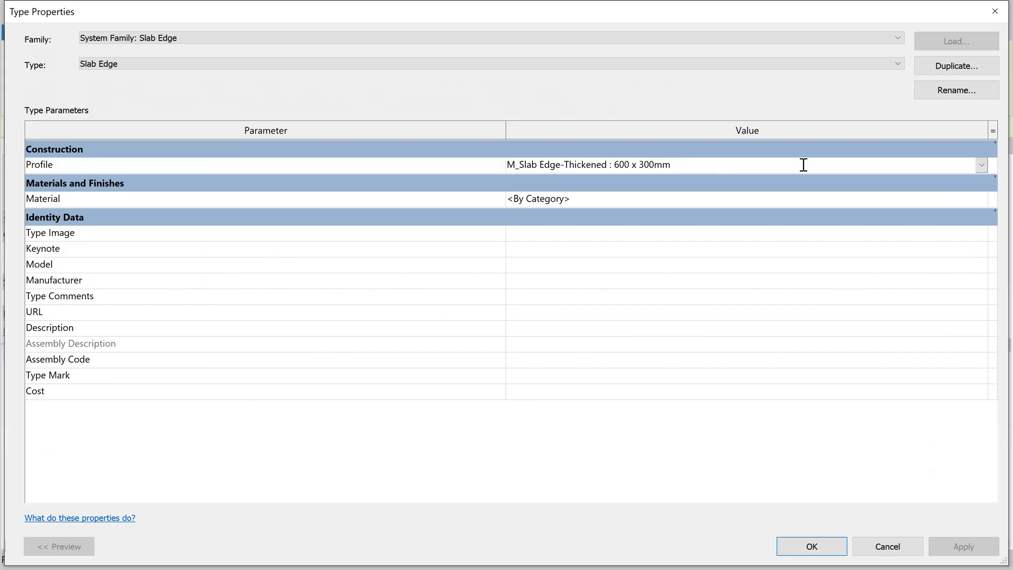
click(982, 165)
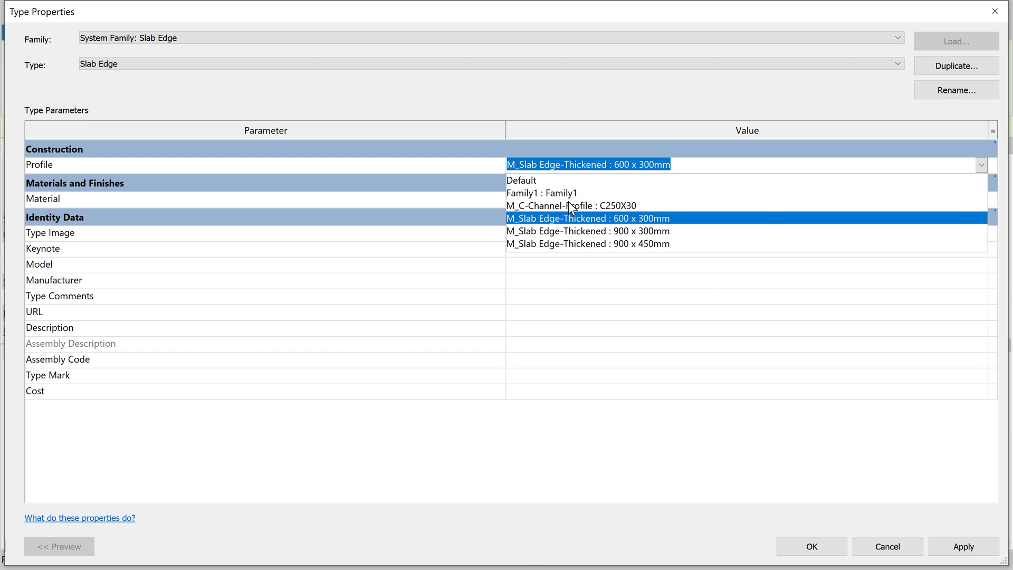
click(892, 546)
click(895, 544)
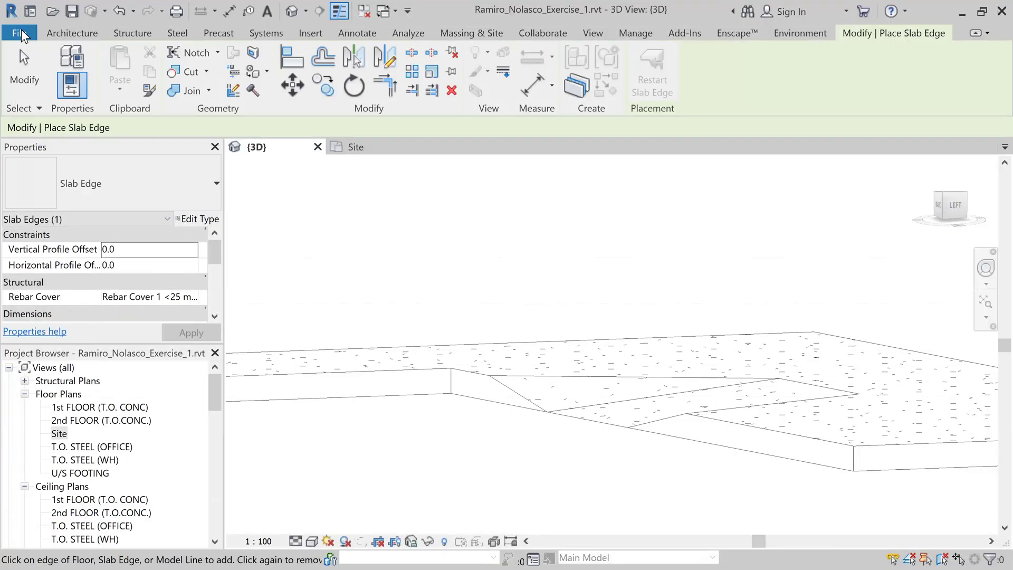
Create a new family from the Metric Profile.rft template
click(21, 32)
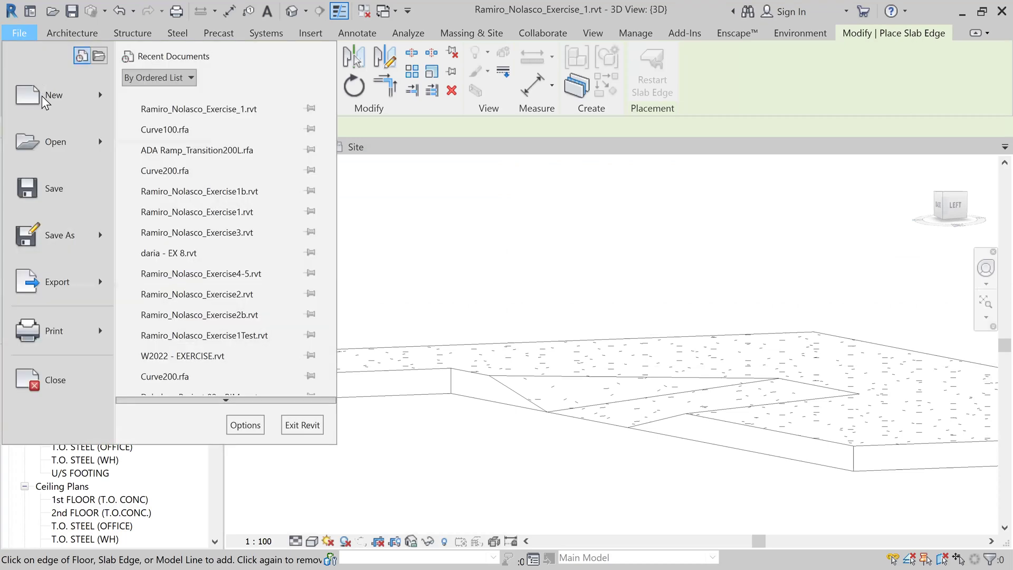
mouse_move(44, 100)
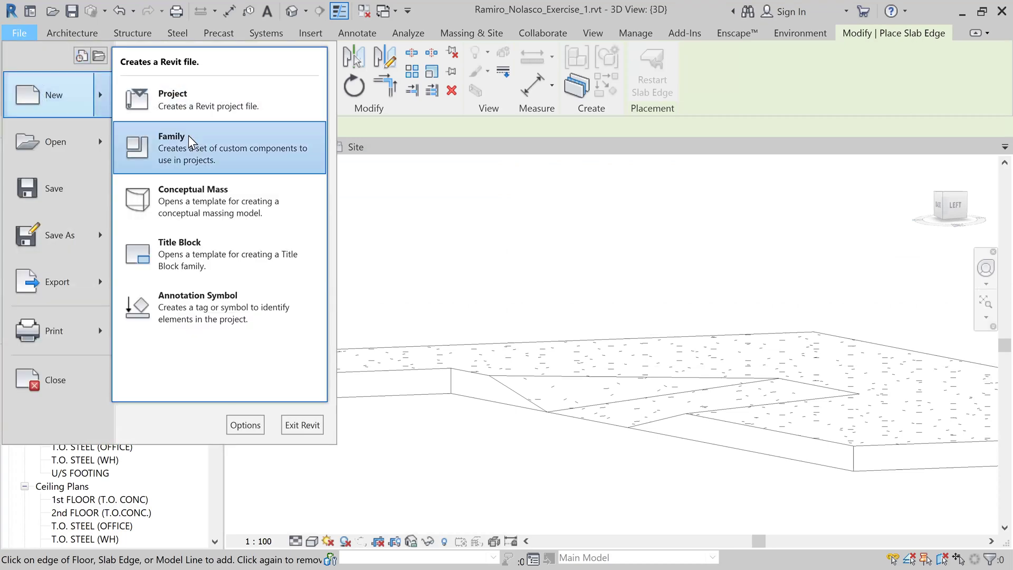
click(560, 295)
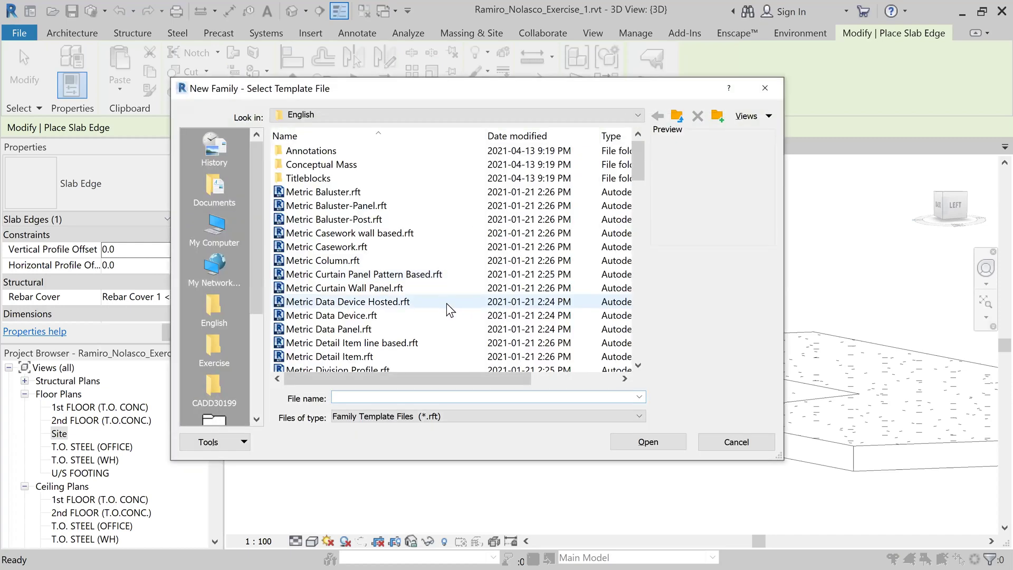
scroll(447, 303, down, 4)
scroll(428, 310, down, 6)
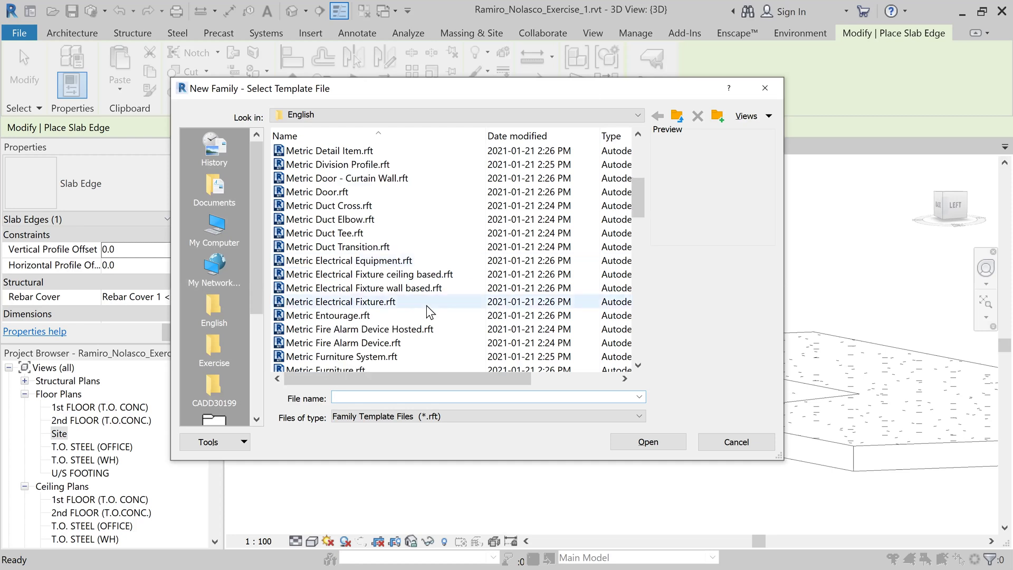
scroll(425, 302, down, 3)
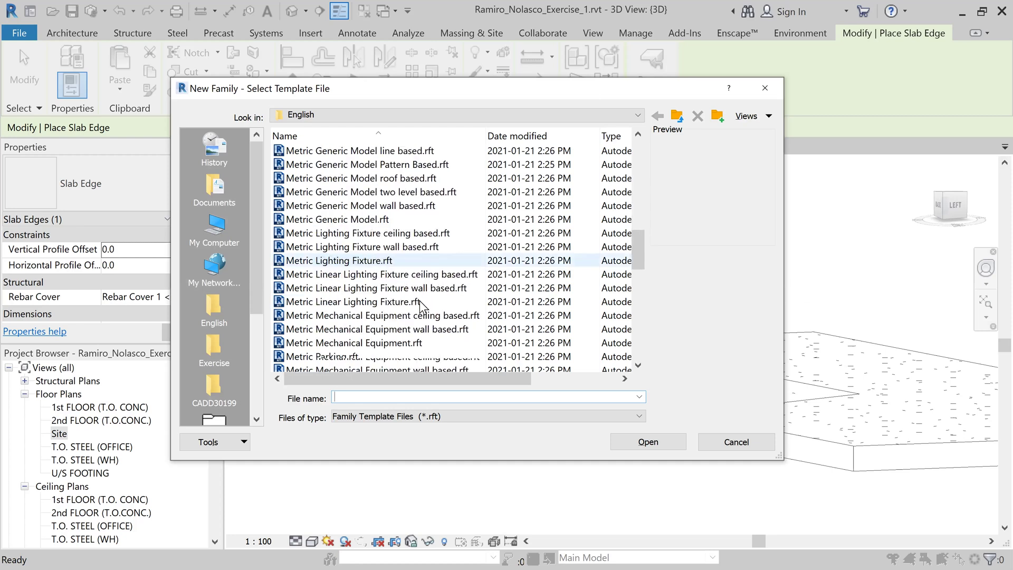
scroll(390, 321, down, 1)
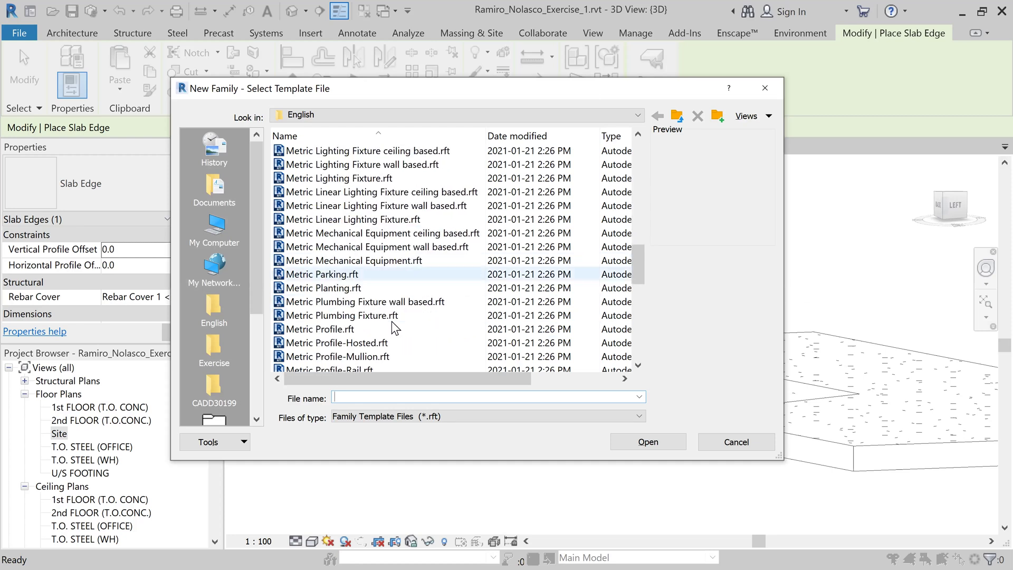
click(375, 328)
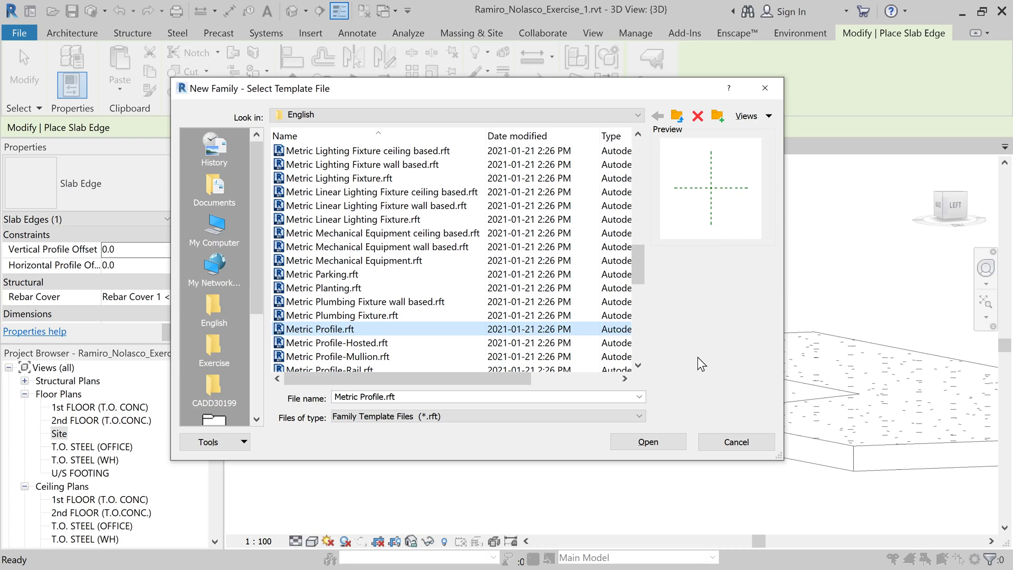
click(663, 441)
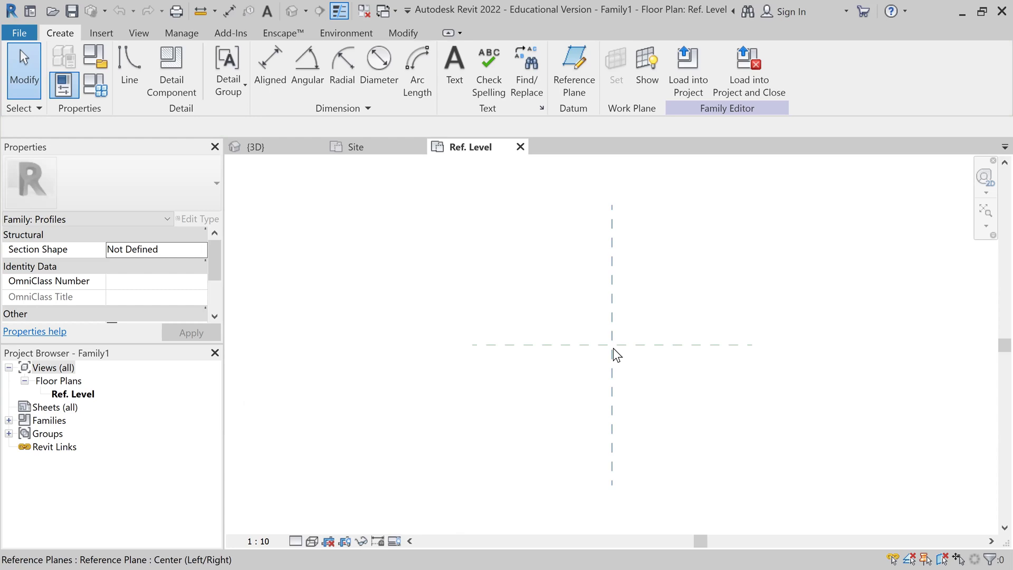
Sketch a rectangle about 85 by 75 mm, from the reference planes' intersection into the lower-right quadrant
scroll(638, 350, up, 3)
scroll(606, 341, up, 2)
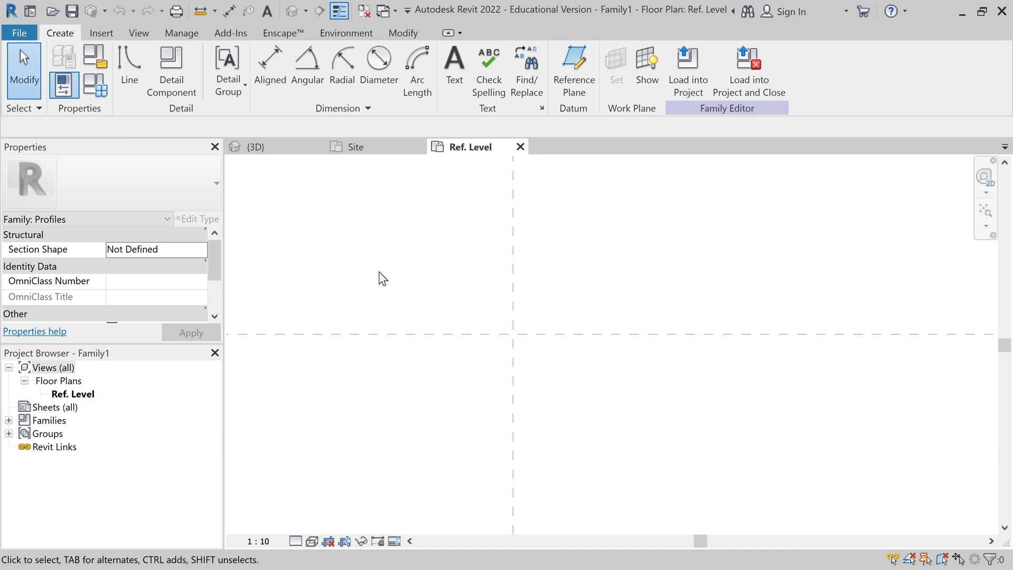
click(130, 63)
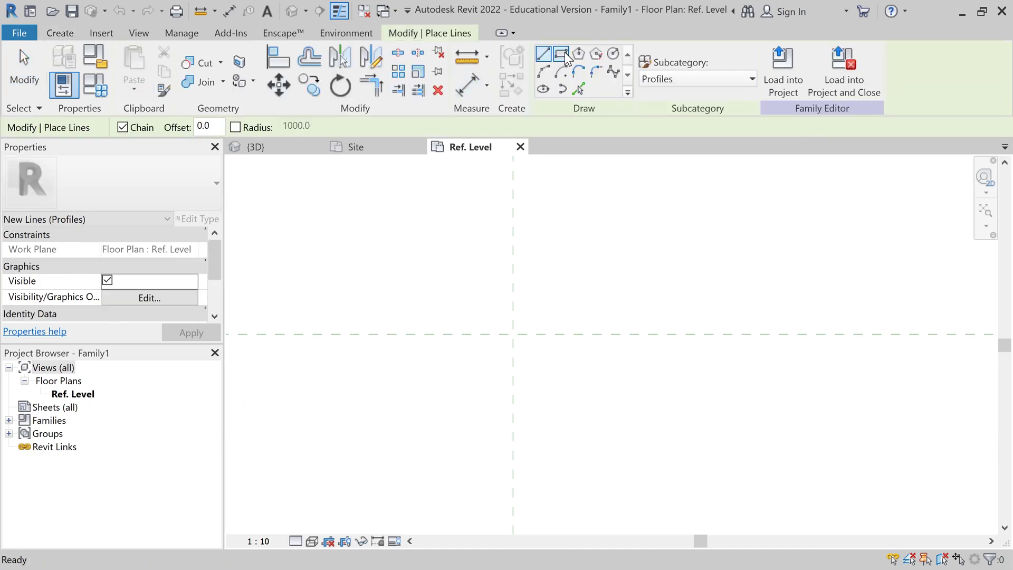
click(564, 52)
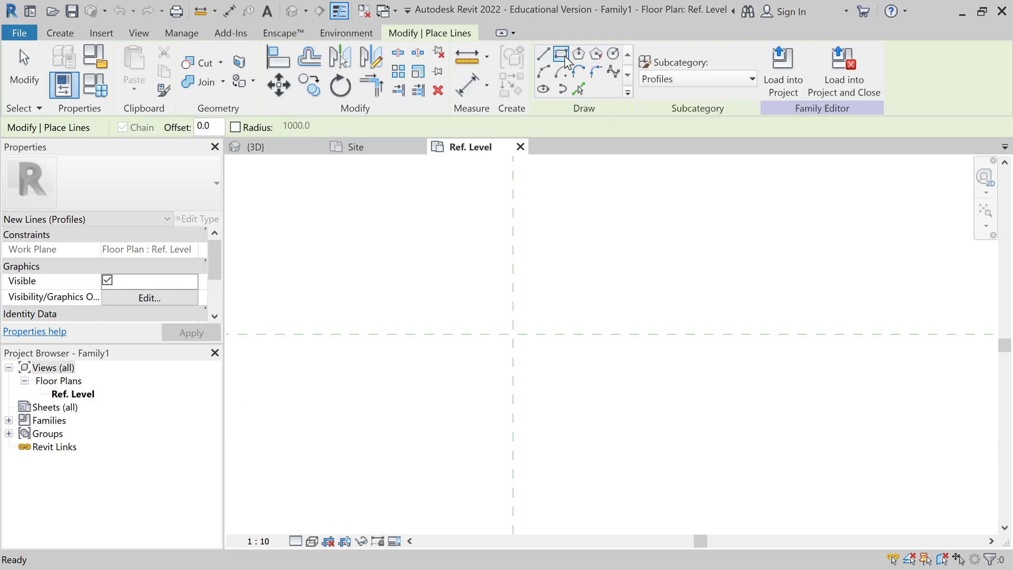
click(513, 334)
click(605, 415)
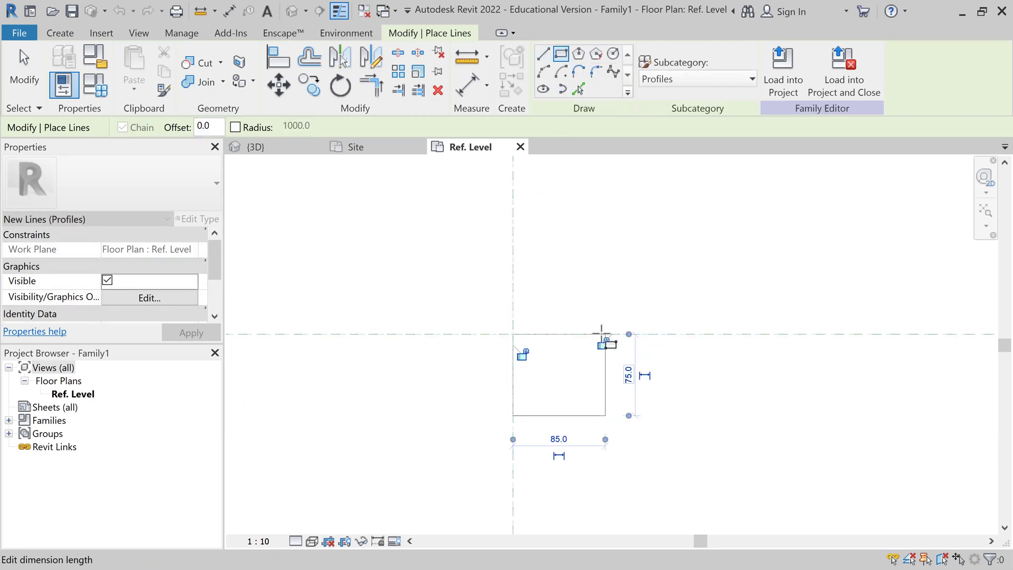
click(24, 66)
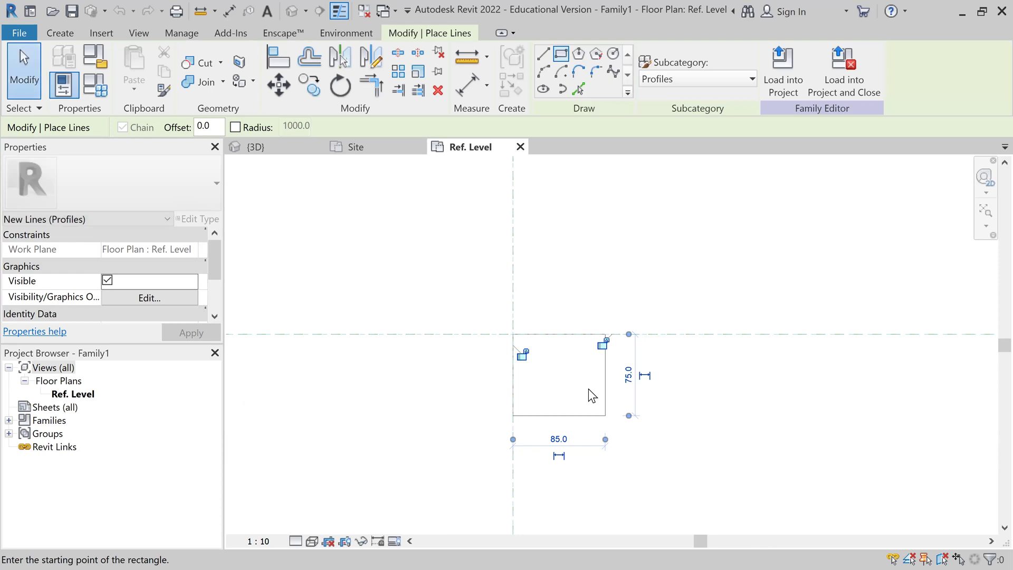
Set both the width and the height of the profile rectangle to 150 mm
click(606, 377)
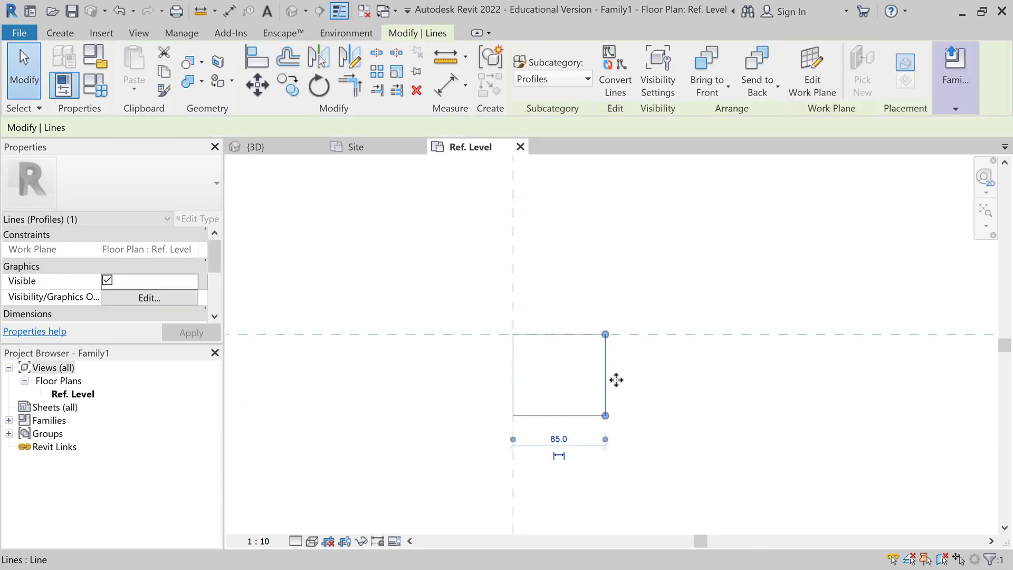
click(556, 439)
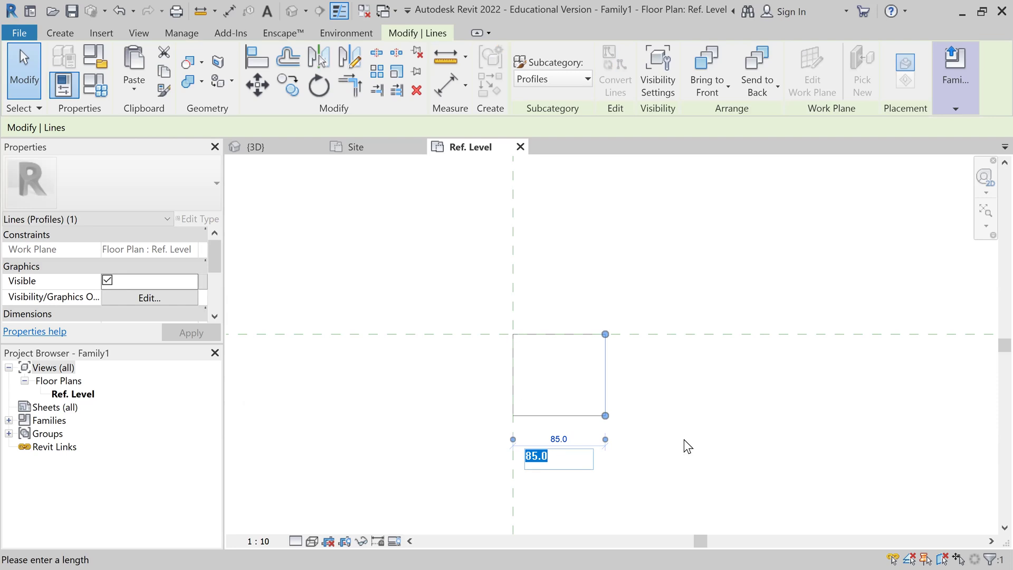
text(150)
key(Return)
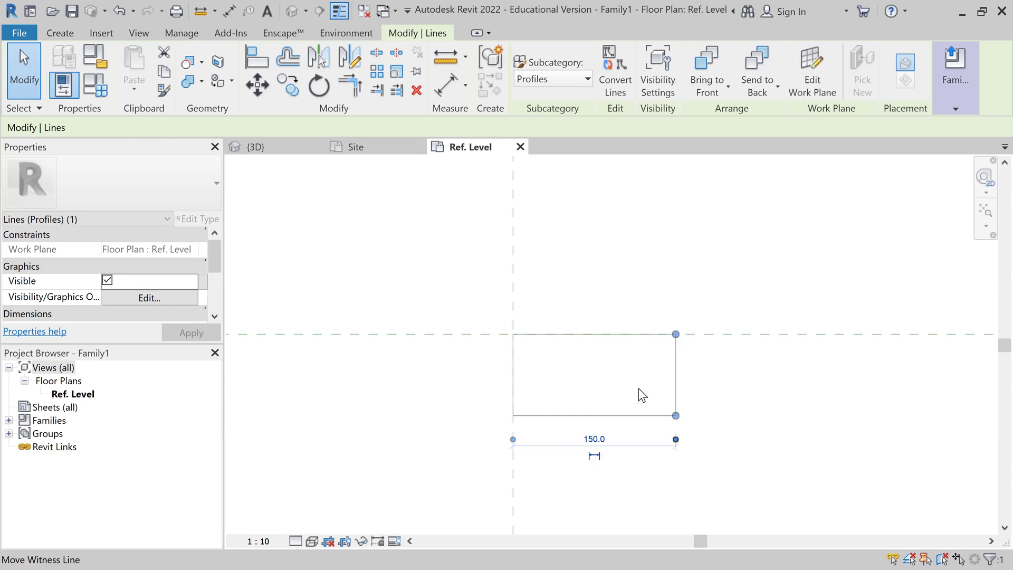
click(569, 416)
click(476, 377)
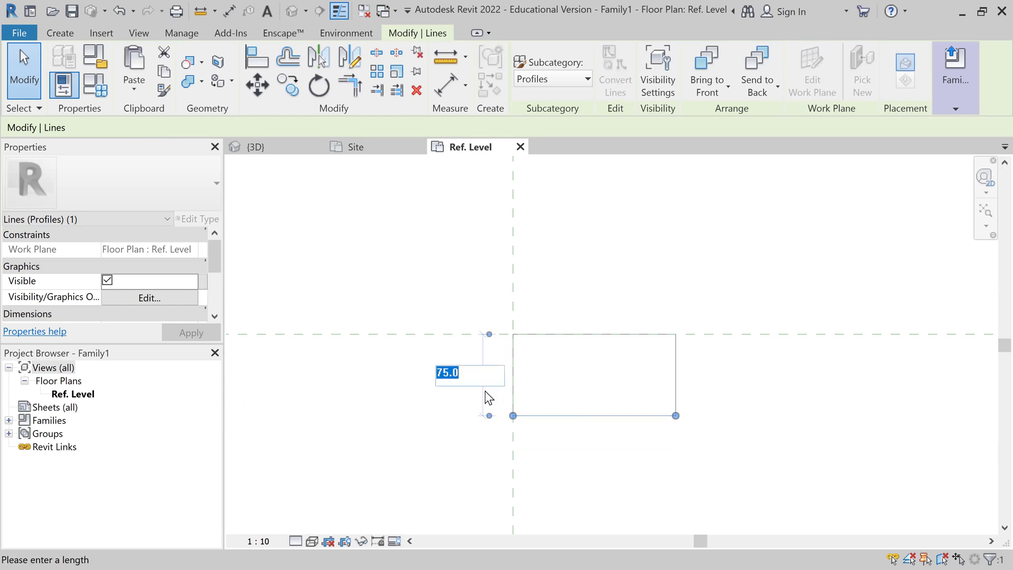
text(150)
key(Return)
Round the square's upper-right corner with a fillet arc and set its radius to 95 mm
scroll(749, 439, down, 1)
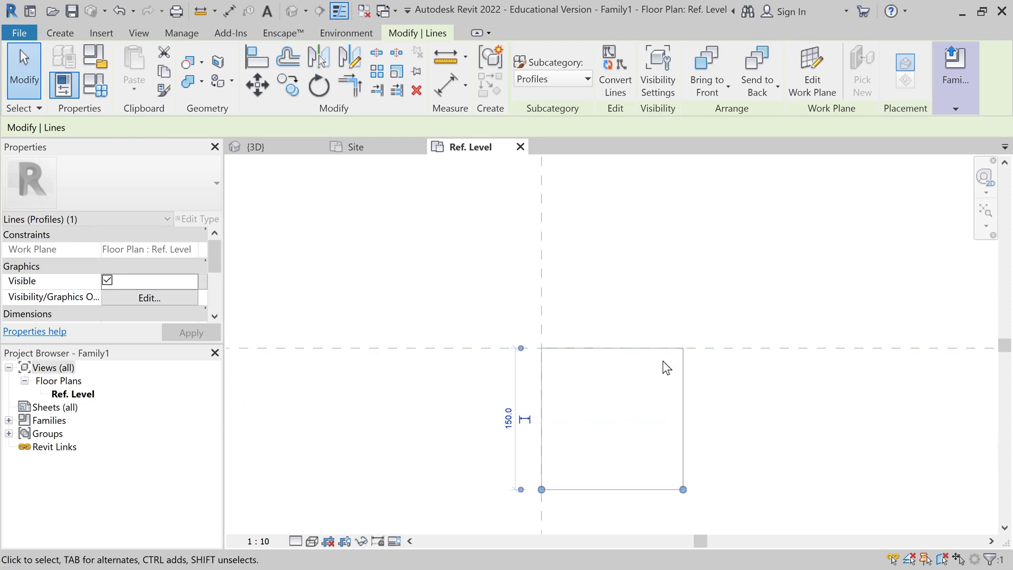
click(52, 32)
click(128, 63)
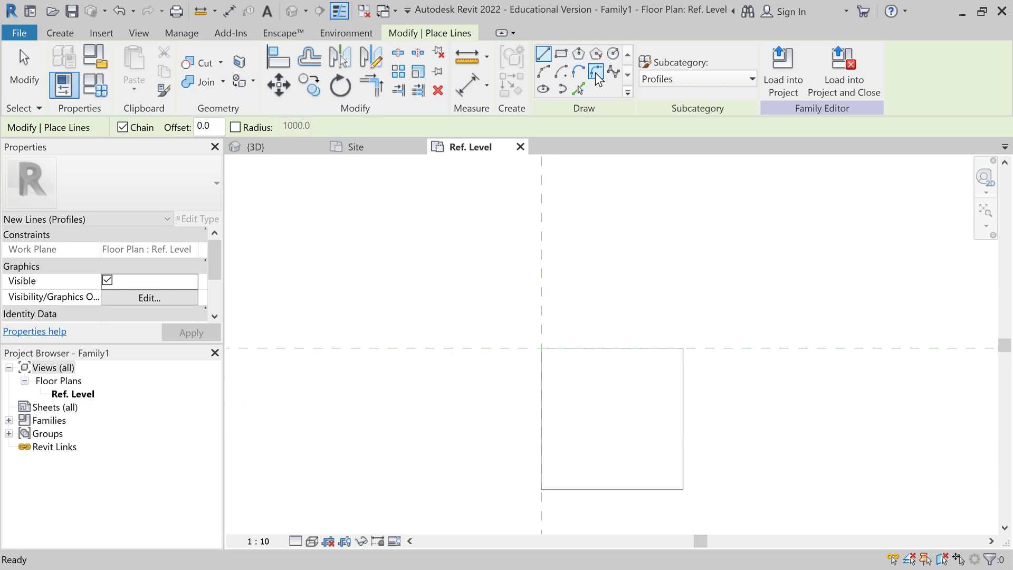
click(595, 72)
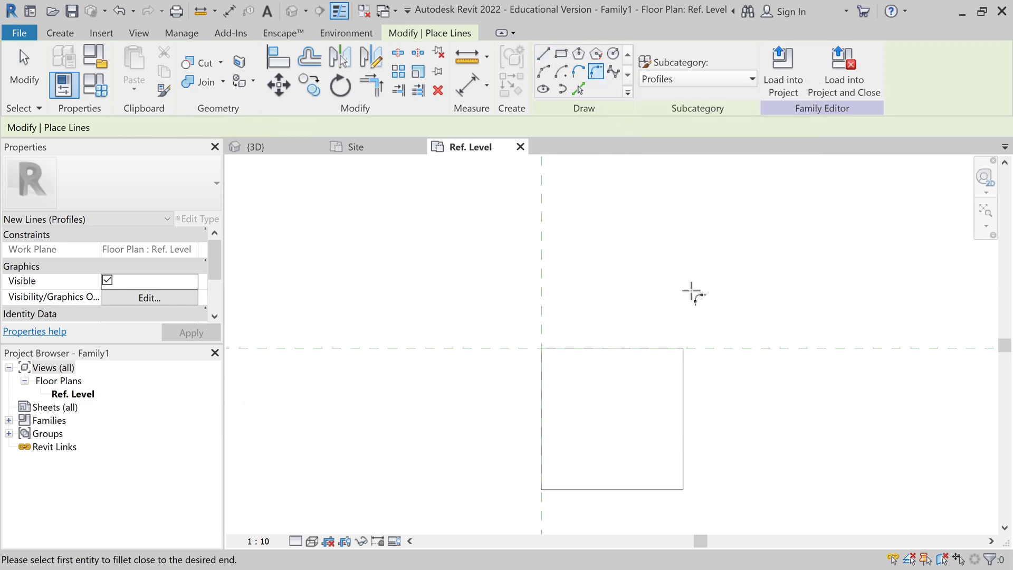
click(635, 349)
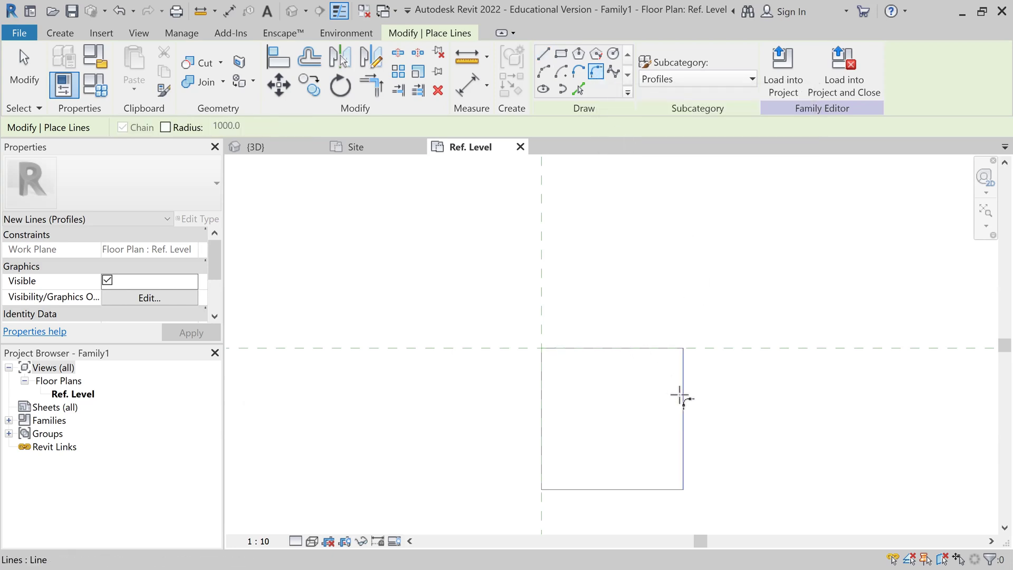
click(682, 399)
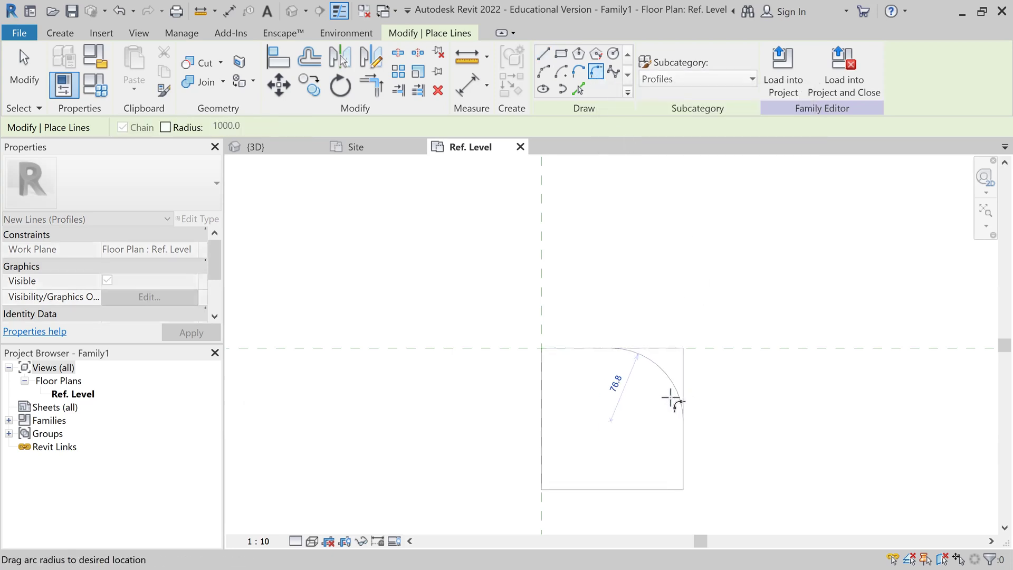
click(657, 372)
click(608, 388)
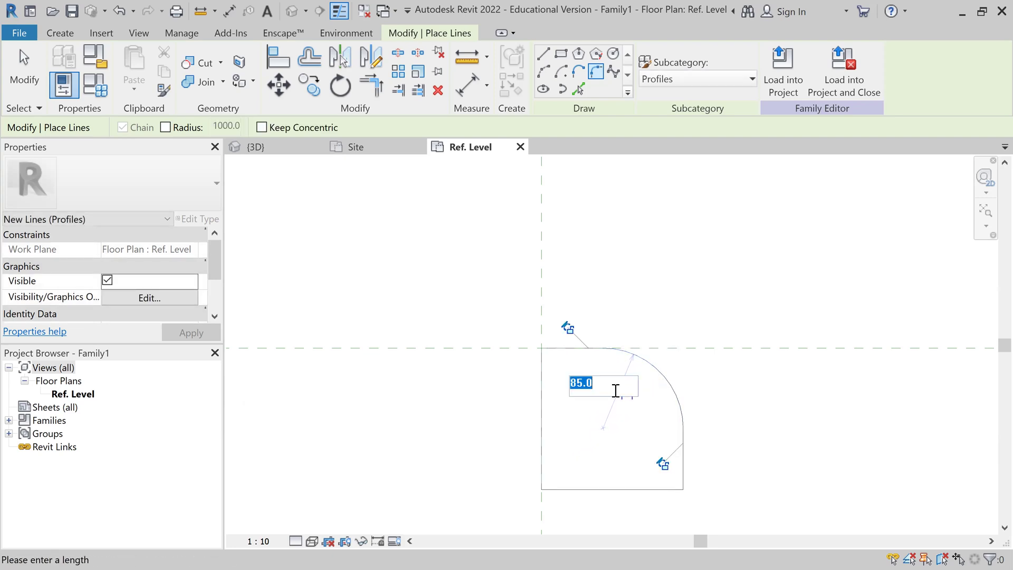
text(95)
key(Return)
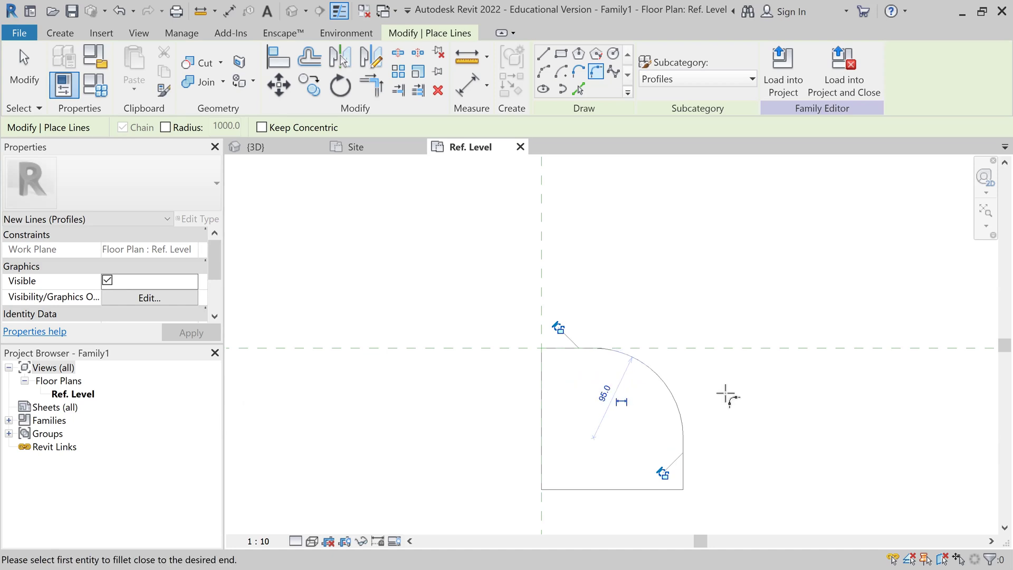
Start saving the family as a new file and name it Curve150.rfa, based on the existing Curve200.rfa name
click(19, 33)
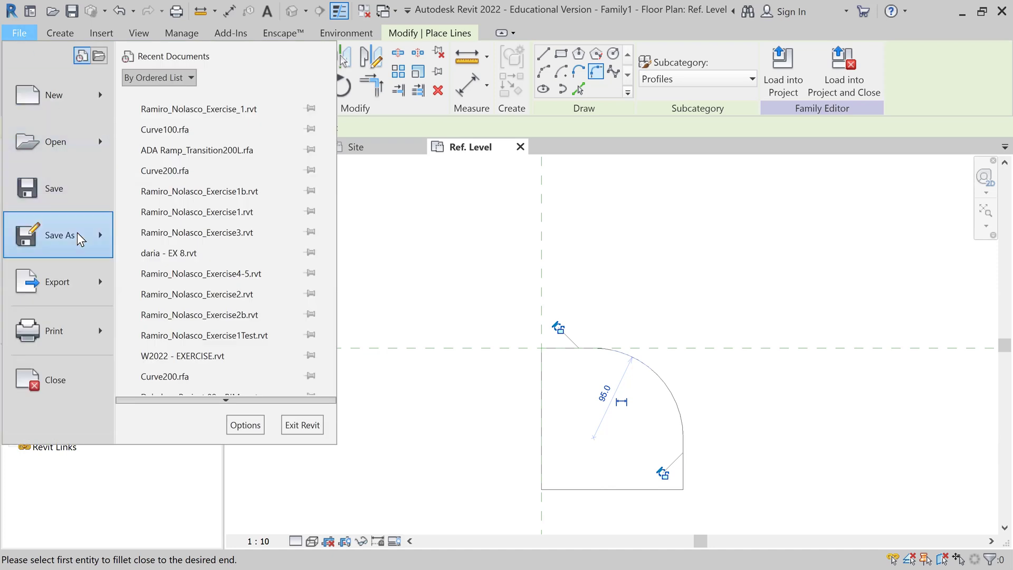
mouse_move(79, 239)
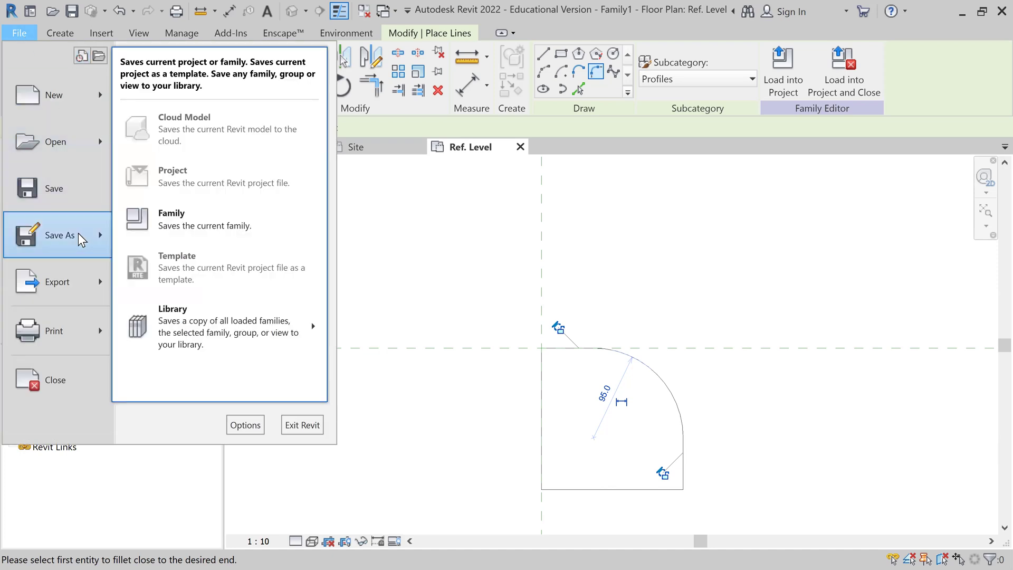
click(218, 227)
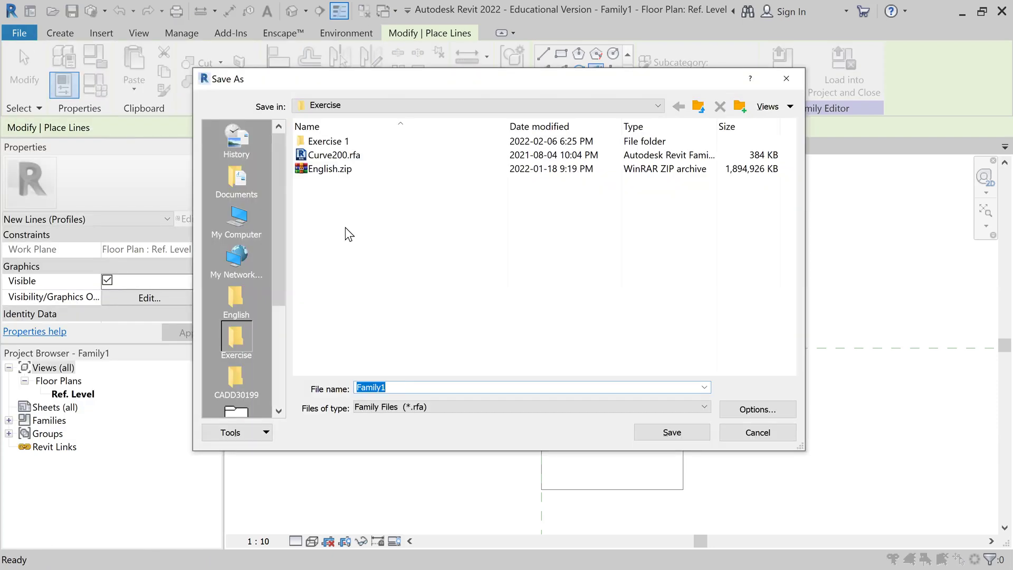
click(318, 157)
click(387, 388)
click(388, 388)
drag(387, 387, 378, 388)
text(1500.rfa)
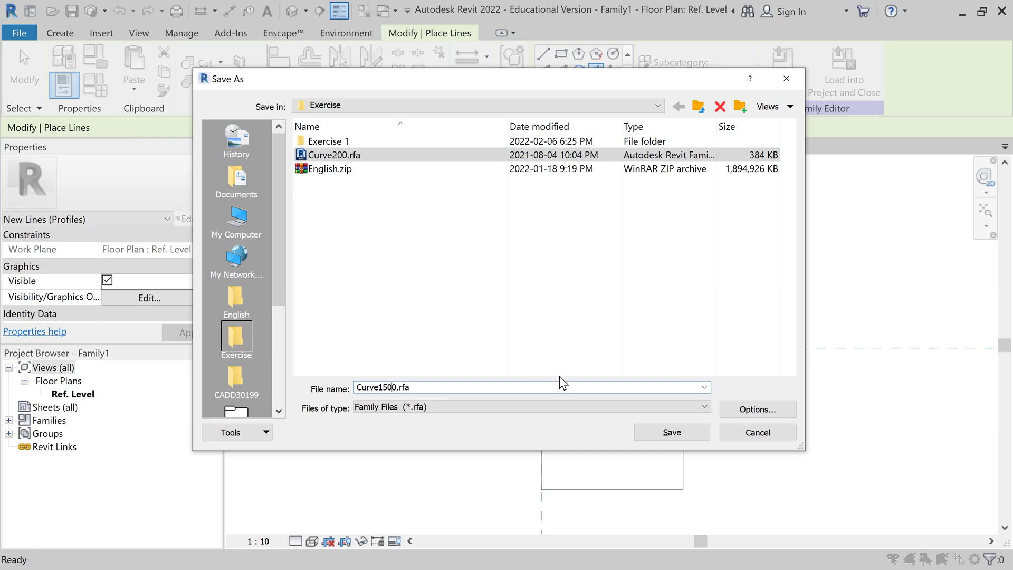
key(Delete)
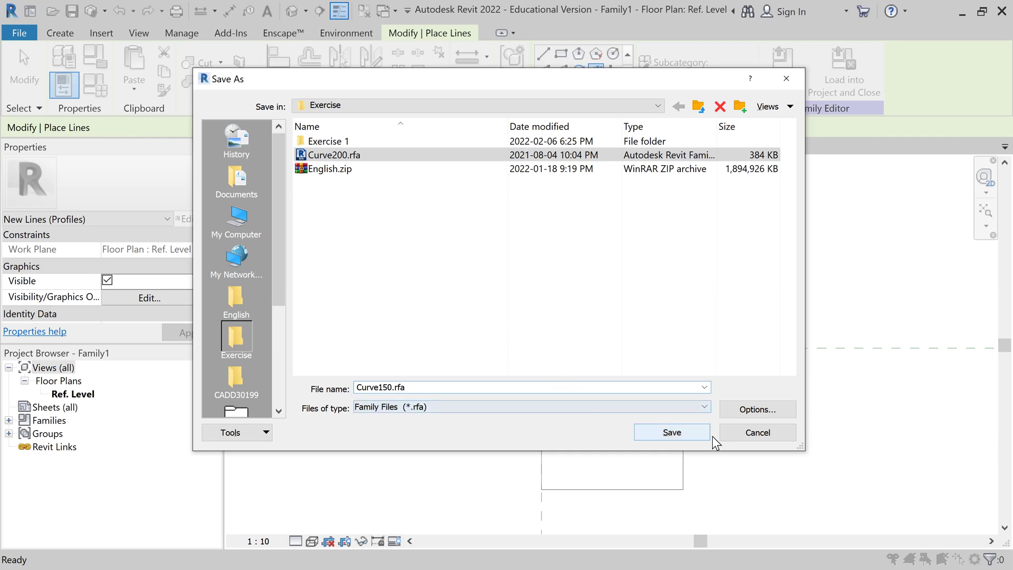
Accept the file save options with a maximum of 3 backups and save the family in the Exercise folder
click(760, 411)
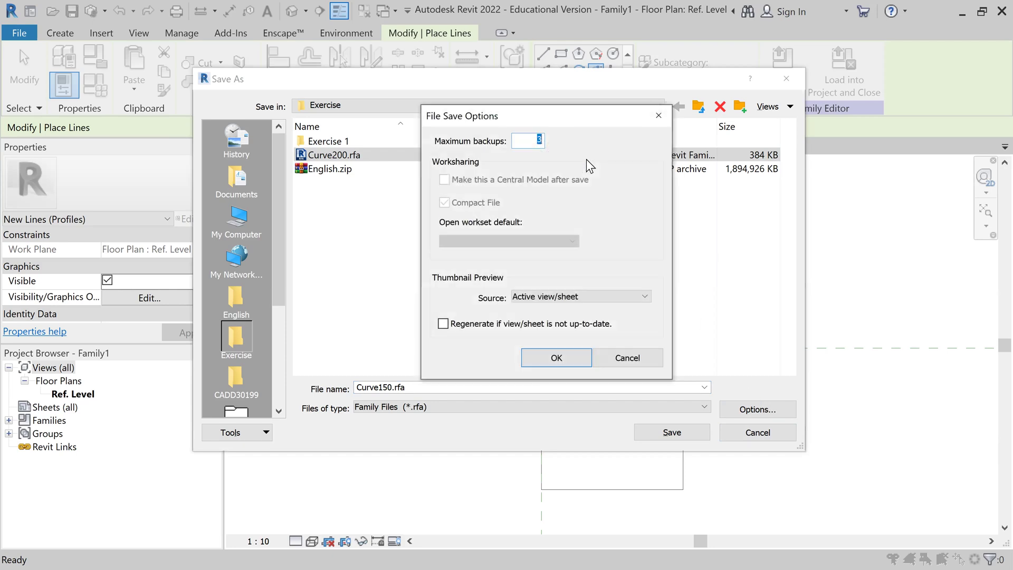
click(557, 361)
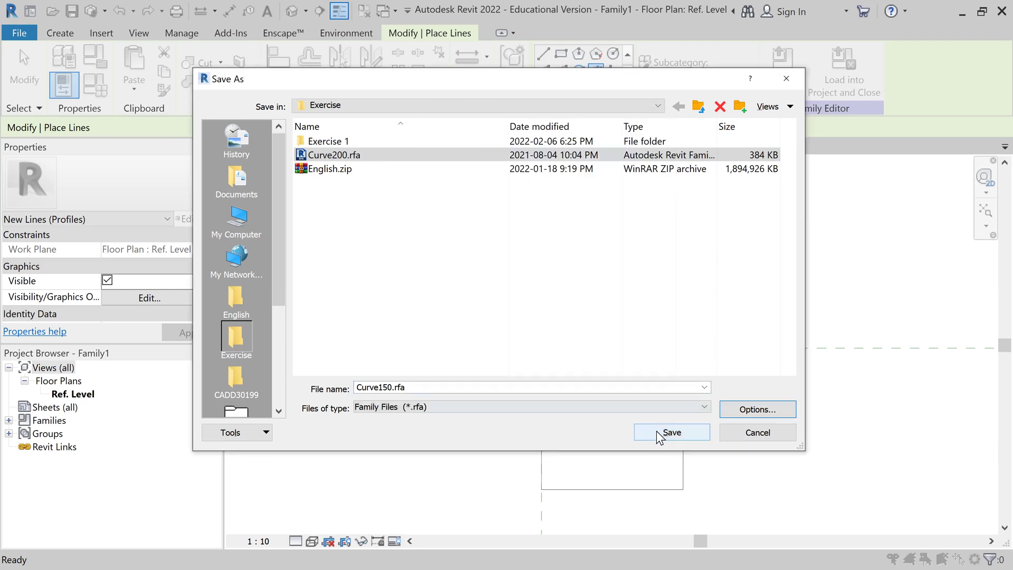
click(675, 434)
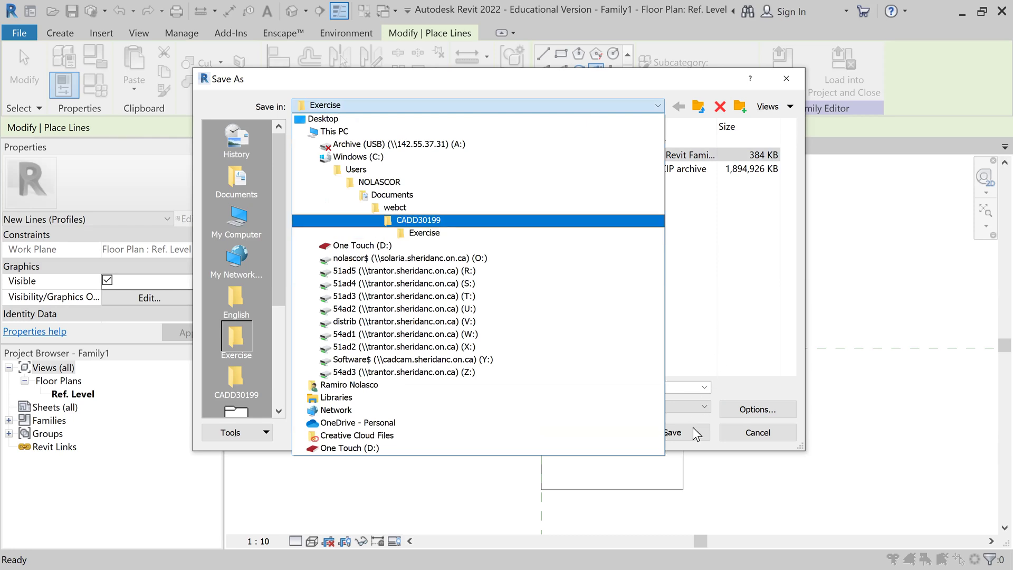
click(721, 396)
click(679, 435)
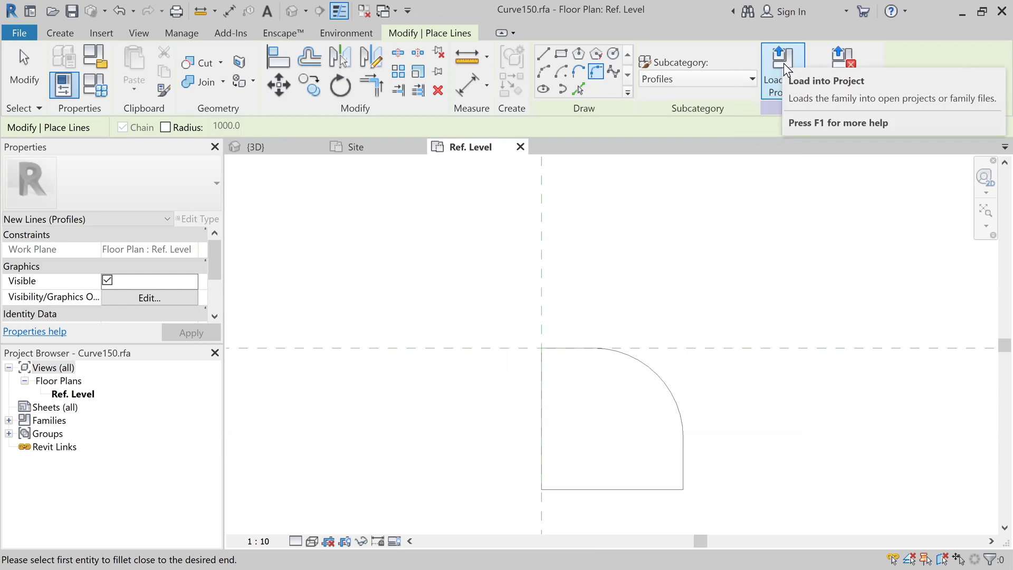
Load the Curve150 profile family into the open exercise project and switch to the {3D} view
click(784, 62)
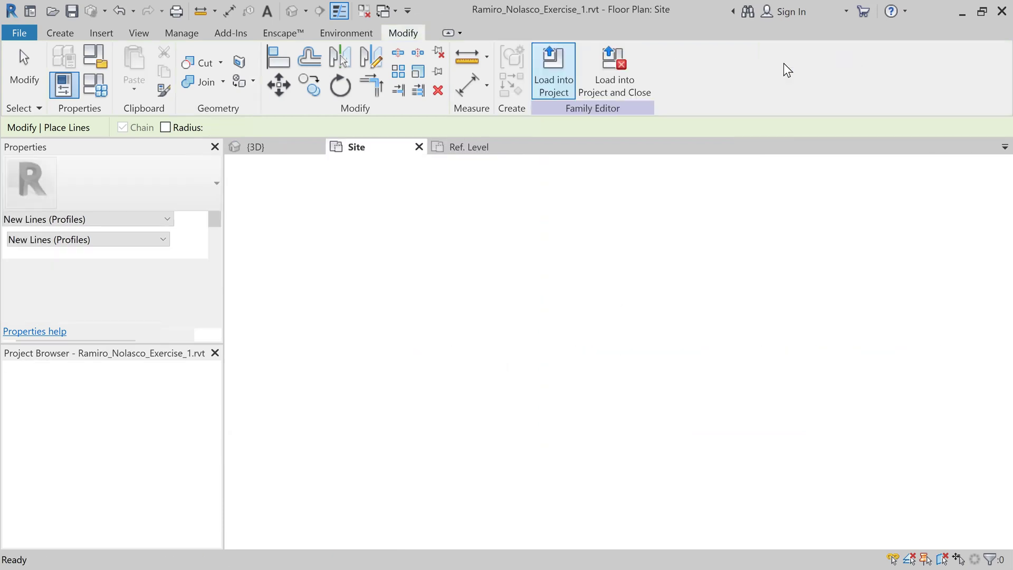
key(Escape)
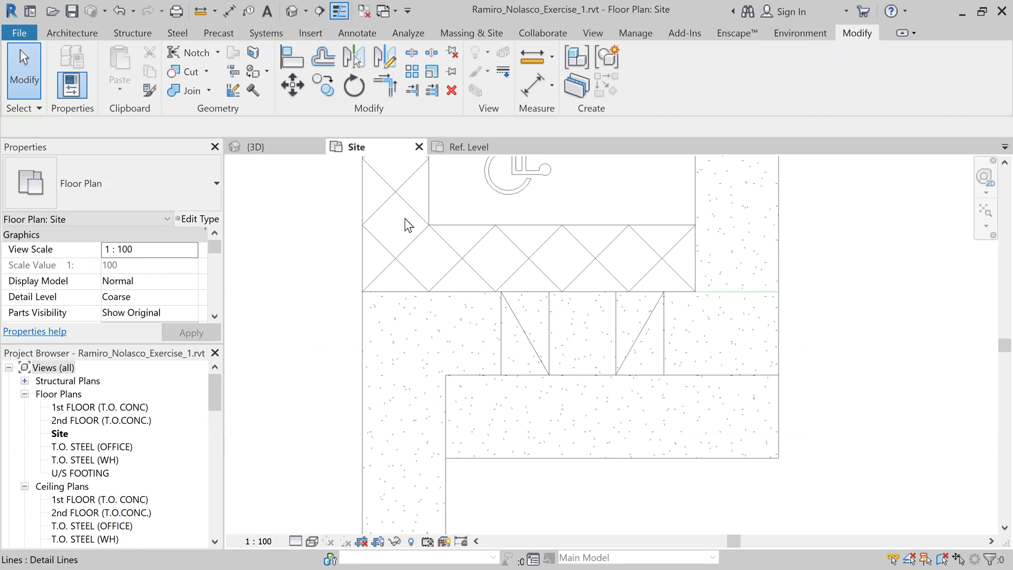
click(255, 148)
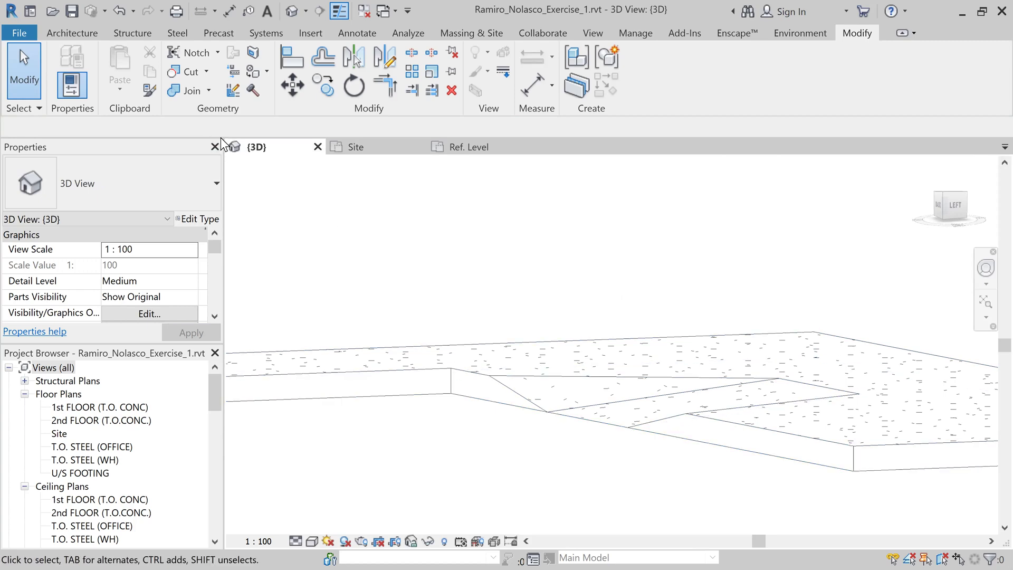
Start a floor slab edge and set its type's profile to Curve150 : Curve150
click(80, 32)
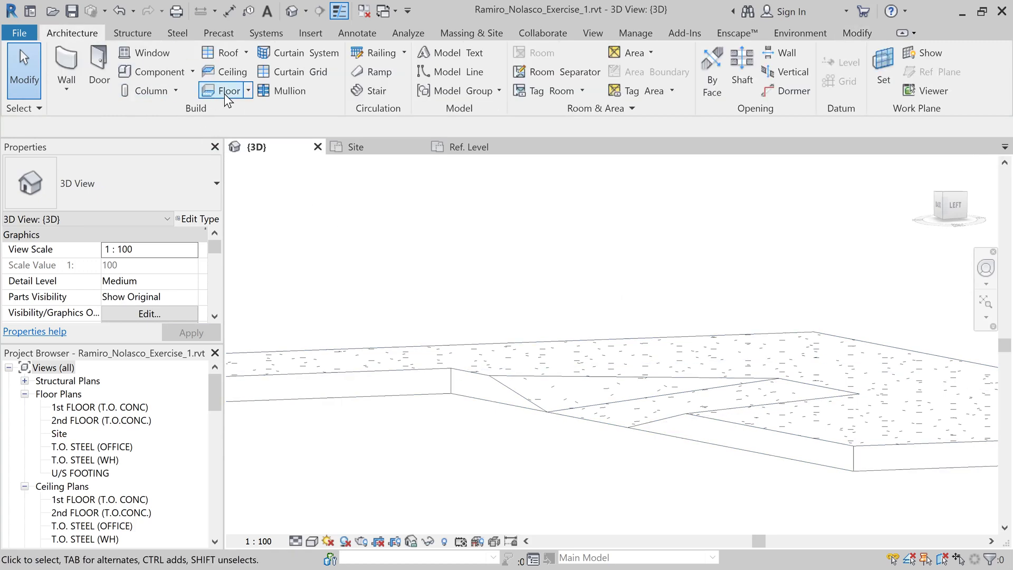
click(248, 94)
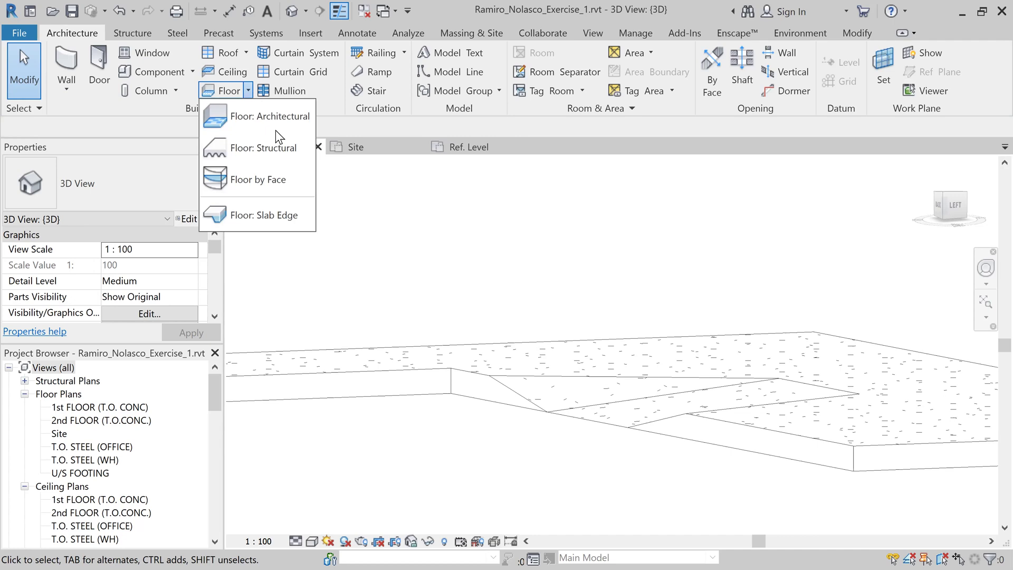
click(292, 214)
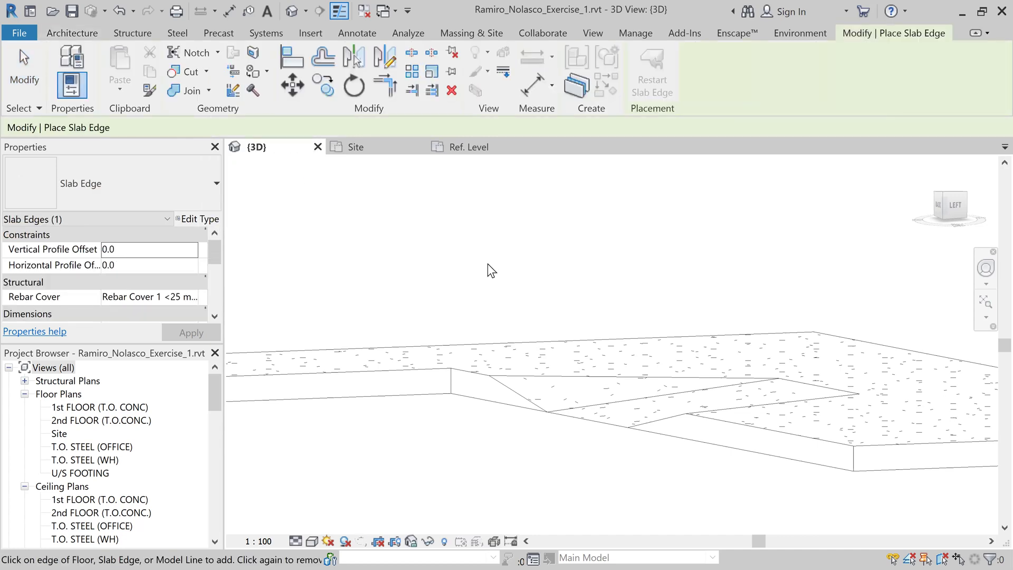
click(199, 219)
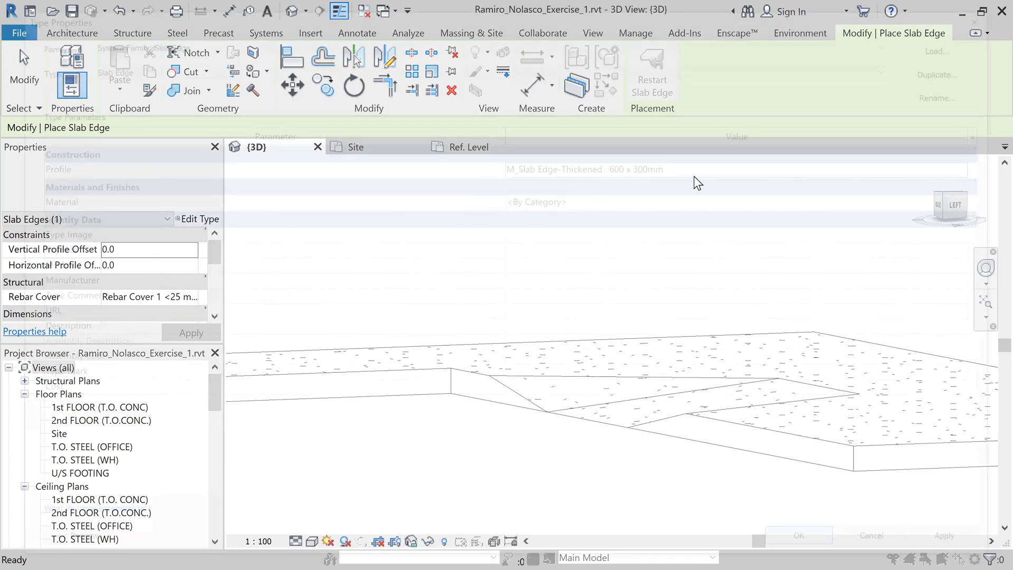
click(979, 166)
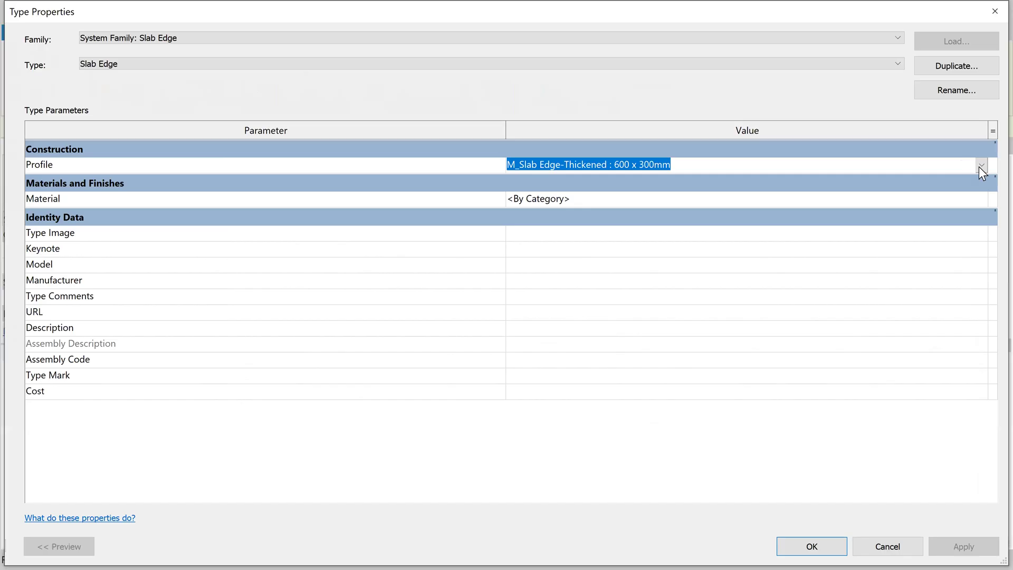
click(980, 165)
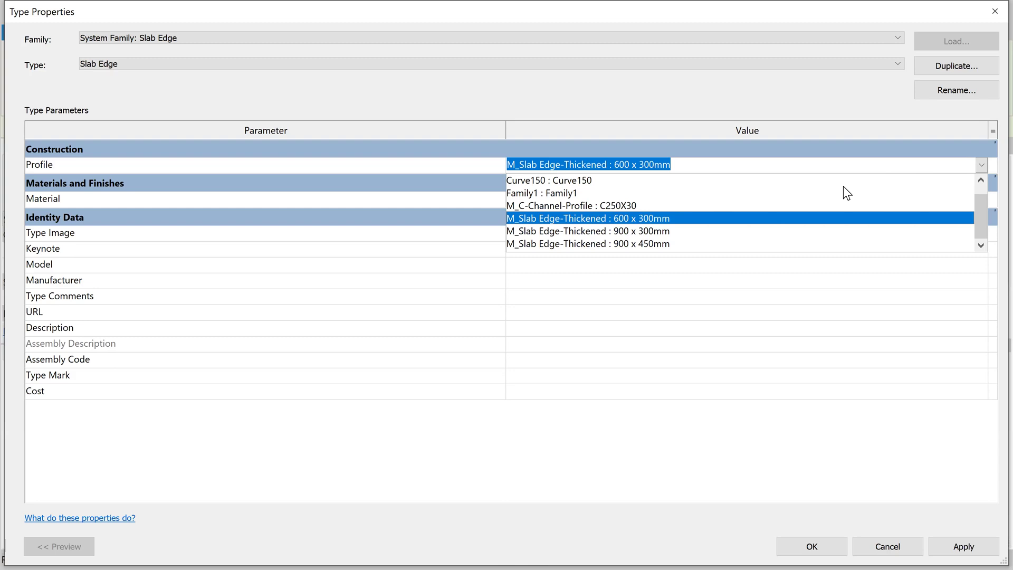
click(564, 181)
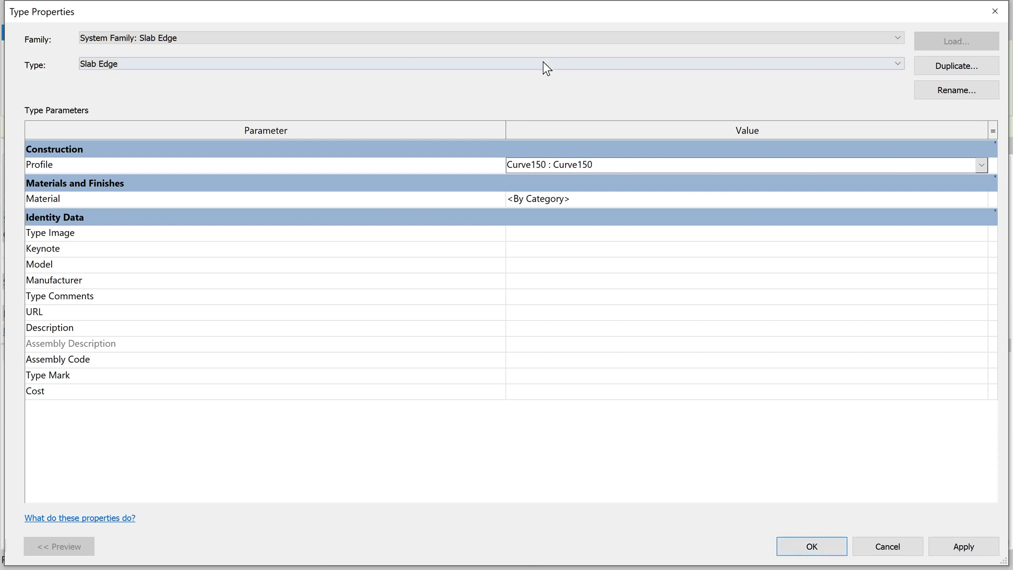
Duplicate the slab edge type under the name Slab Edge C150 and accept the type properties
click(936, 63)
click(508, 271)
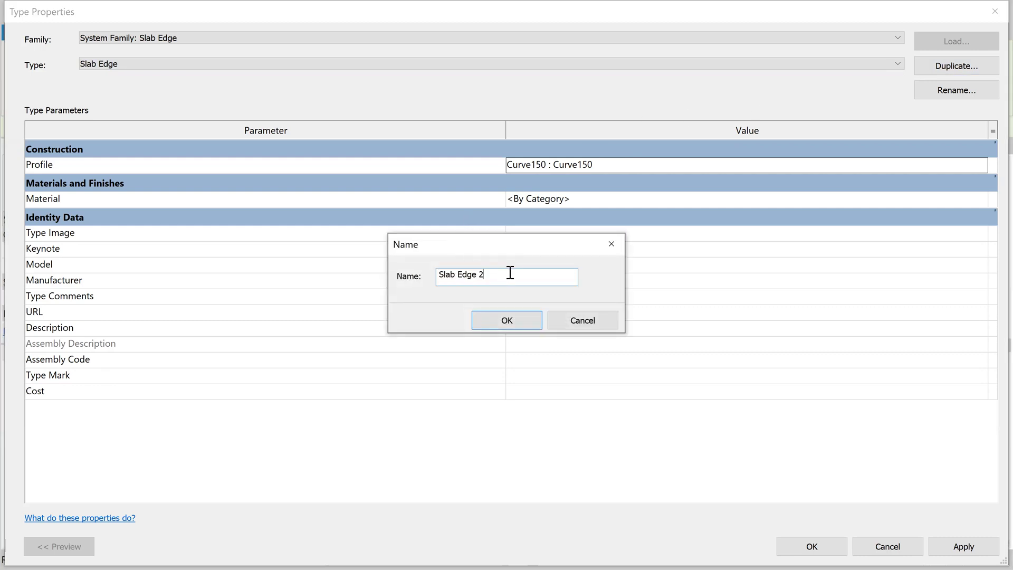
double_click(481, 275)
text(C150)
click(504, 320)
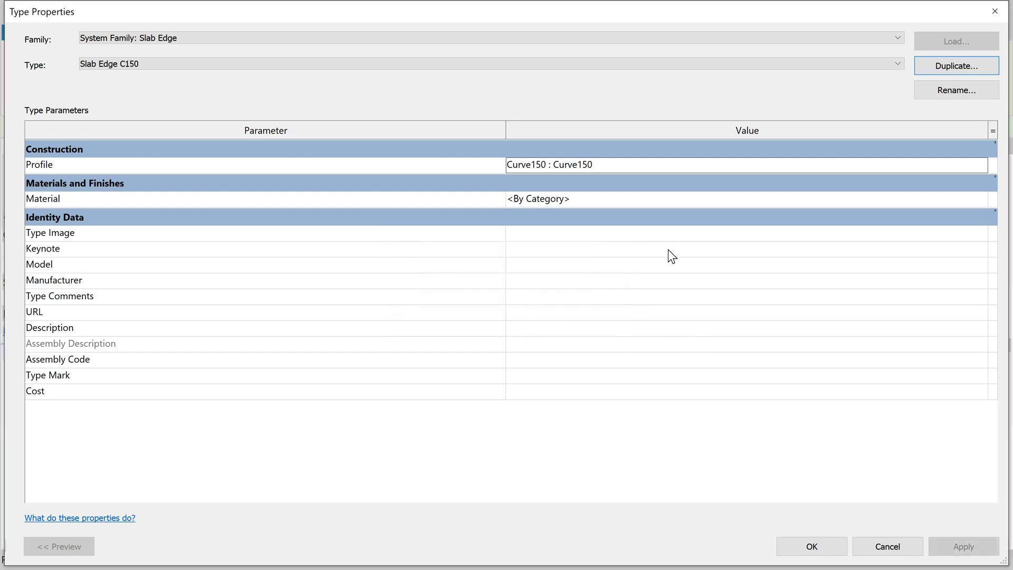
click(821, 544)
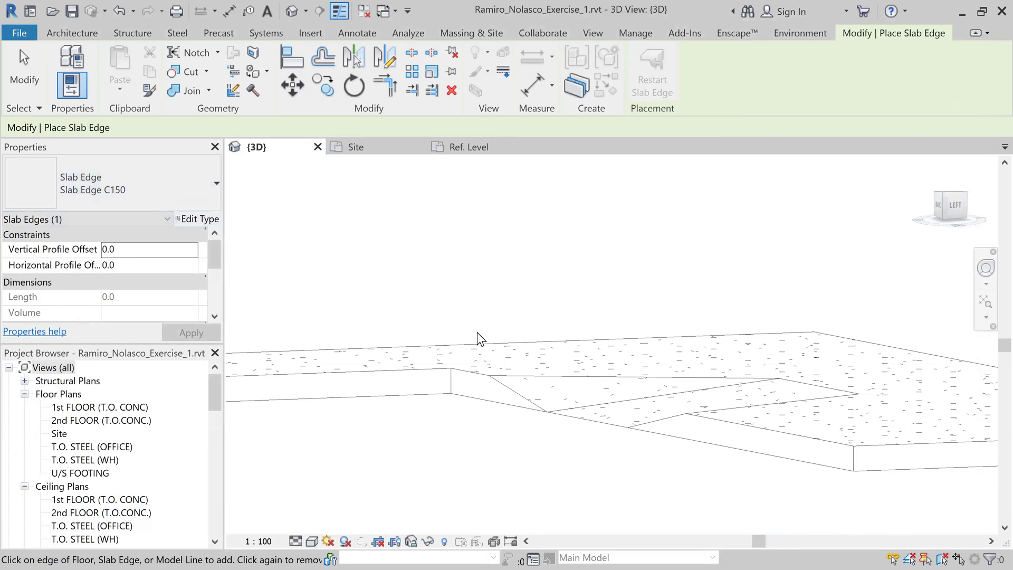
Place the slab edge on the short upper edge of the sidewalk floor beside the curb ramp
click(466, 371)
scroll(476, 400, up, 4)
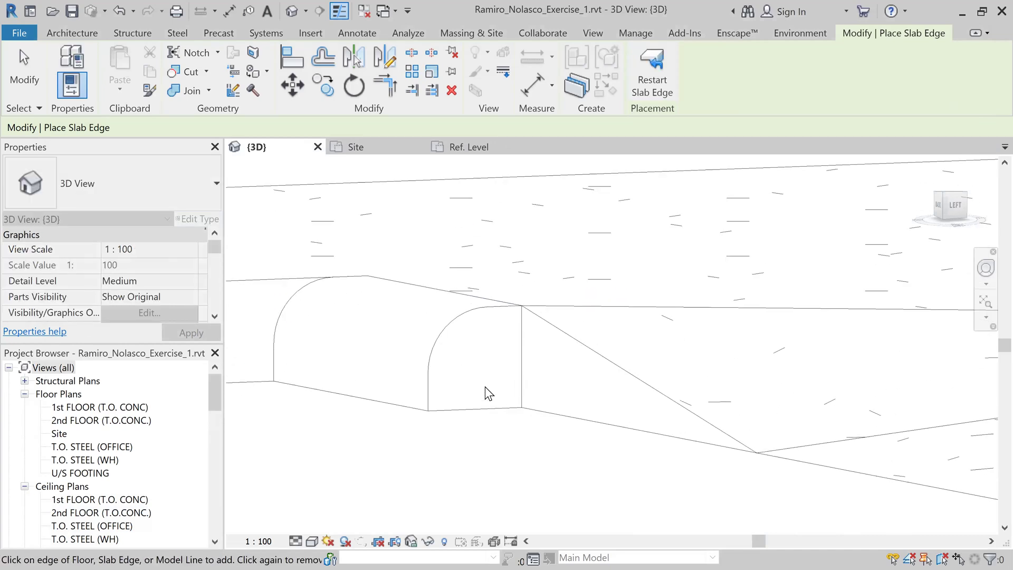
scroll(444, 397, down, 4)
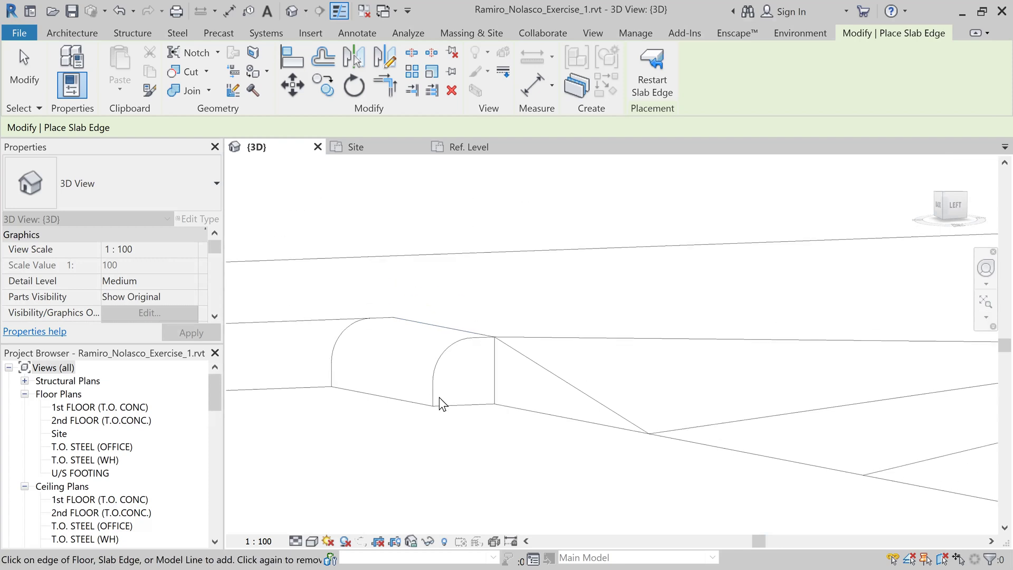
scroll(372, 400, down, 3)
Continue the slab edge around the jog at the far end of the long sidewalk edge, including the adjoining edge
middle_drag(360, 410, 995, 309)
scroll(540, 373, down, 6)
middle_drag(310, 408, 801, 396)
scroll(531, 379, up, 1)
scroll(478, 365, up, 5)
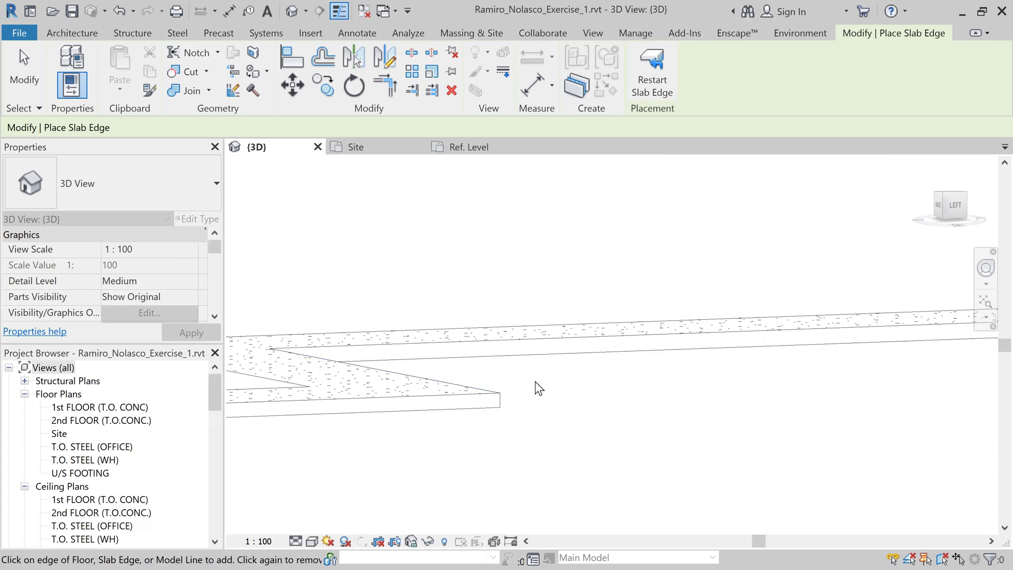
middle_drag(635, 424, 526, 418)
middle_drag(507, 309, 953, 557)
scroll(629, 348, up, 4)
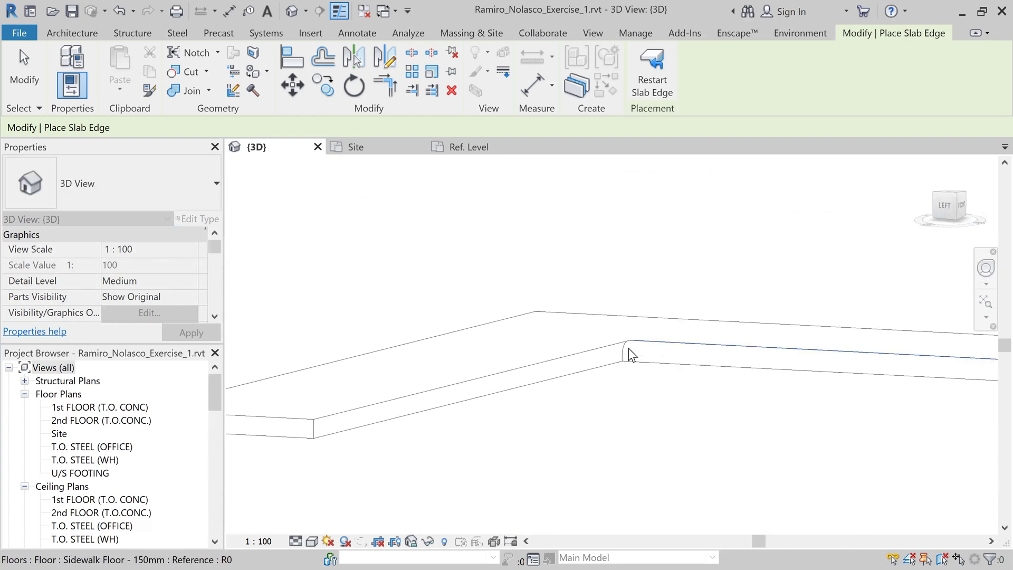
click(574, 352)
middle_drag(637, 403, 556, 430)
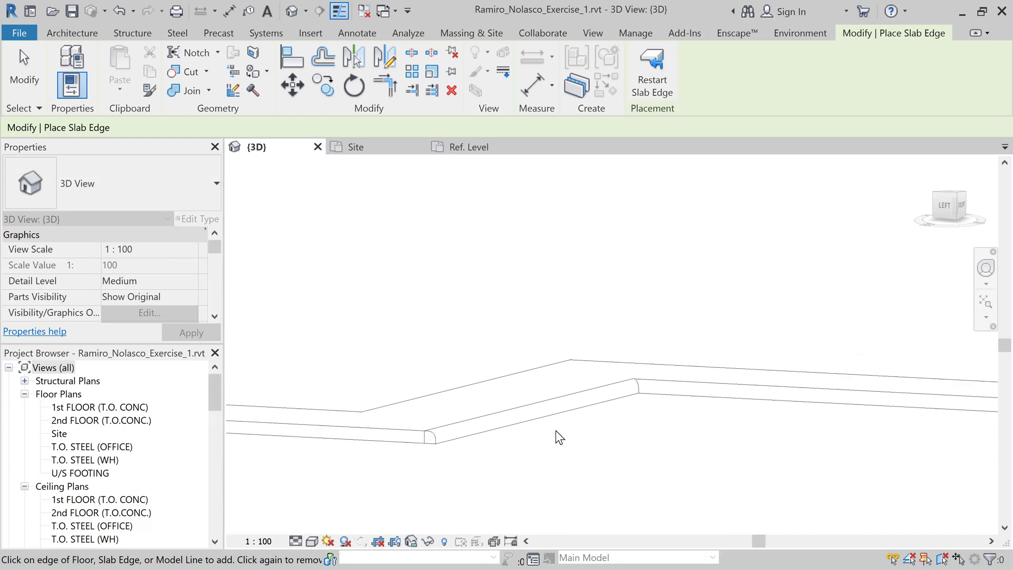
click(401, 429)
Follow the sidewalk to its rounded corner and continue the slab edge around the curved outer edge
scroll(438, 438, down, 4)
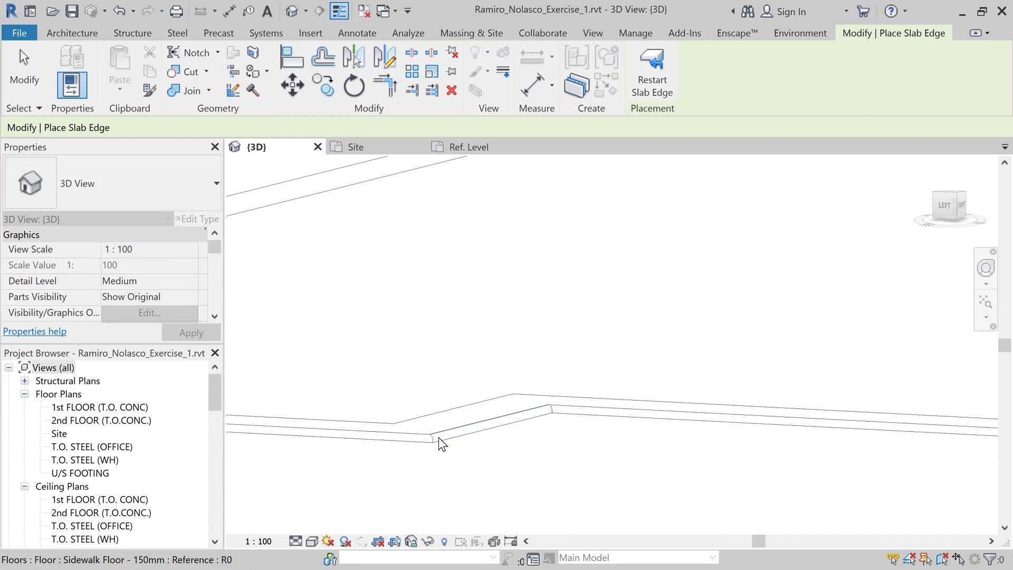
middle_drag(398, 448, 785, 454)
scroll(667, 436, up, 4)
middle_drag(863, 452, 564, 474)
scroll(670, 436, up, 3)
scroll(601, 445, down, 2)
scroll(475, 444, down, 2)
middle_drag(378, 454, 778, 460)
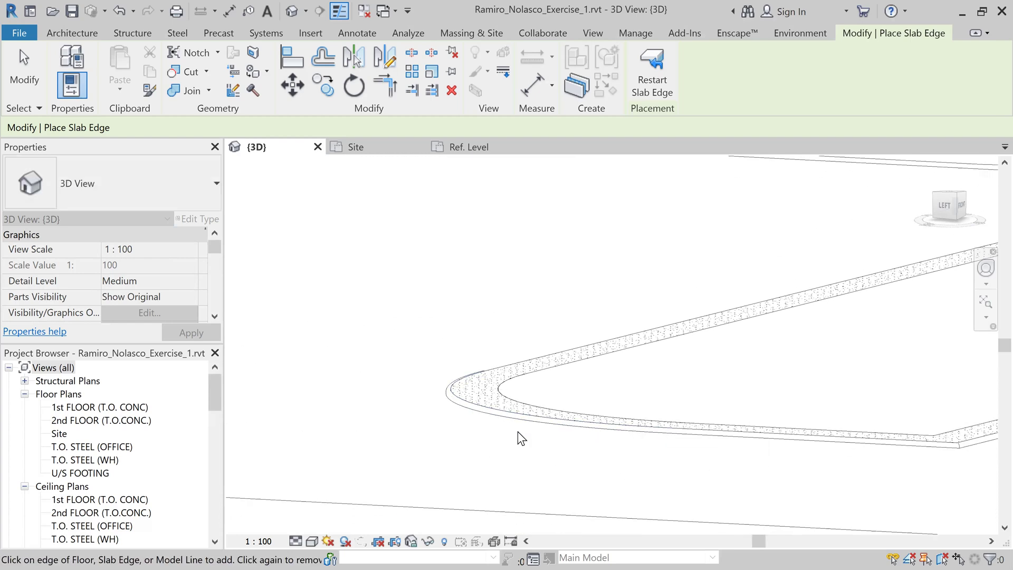
shift+middle_drag(616, 454, 696, 352)
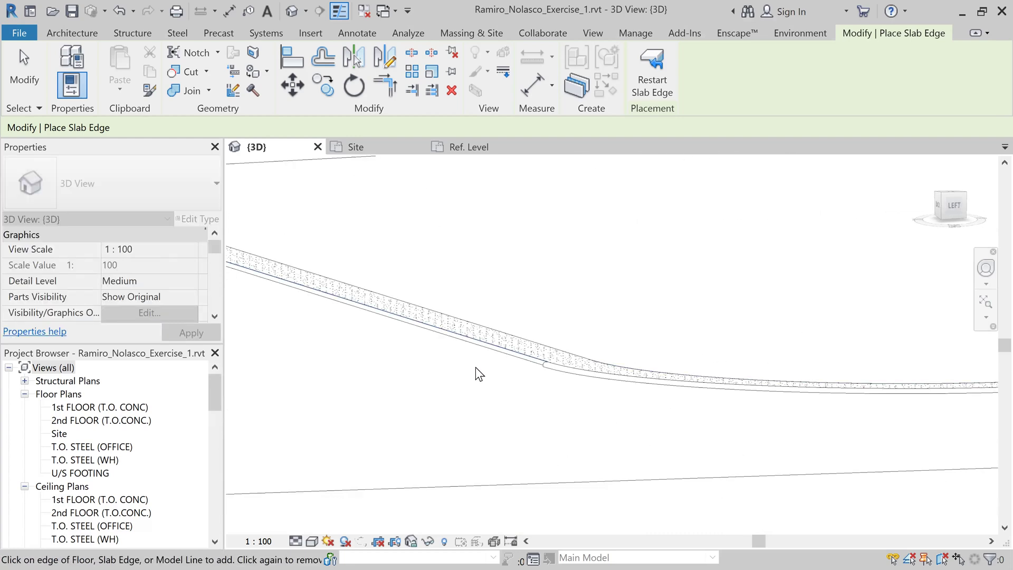
Extend the slab edge along the straight sidewalk edge past the curve and onto the last edge beyond its far corner
scroll(476, 366, down, 3)
middle_drag(400, 369, 721, 404)
scroll(549, 320, up, 1)
scroll(546, 320, up, 3)
scroll(545, 372, down, 3)
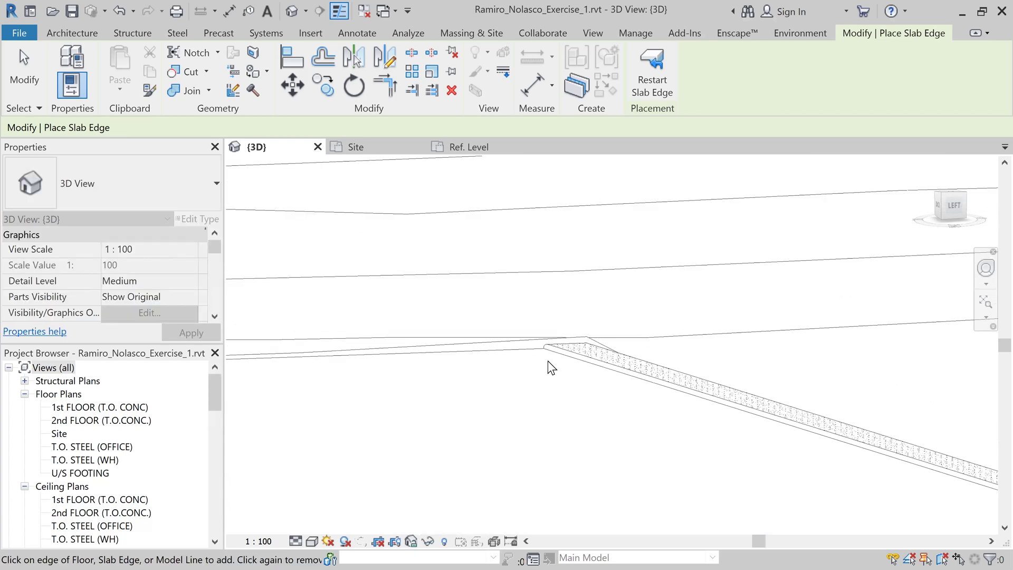
scroll(545, 371, down, 3)
scroll(538, 380, down, 2)
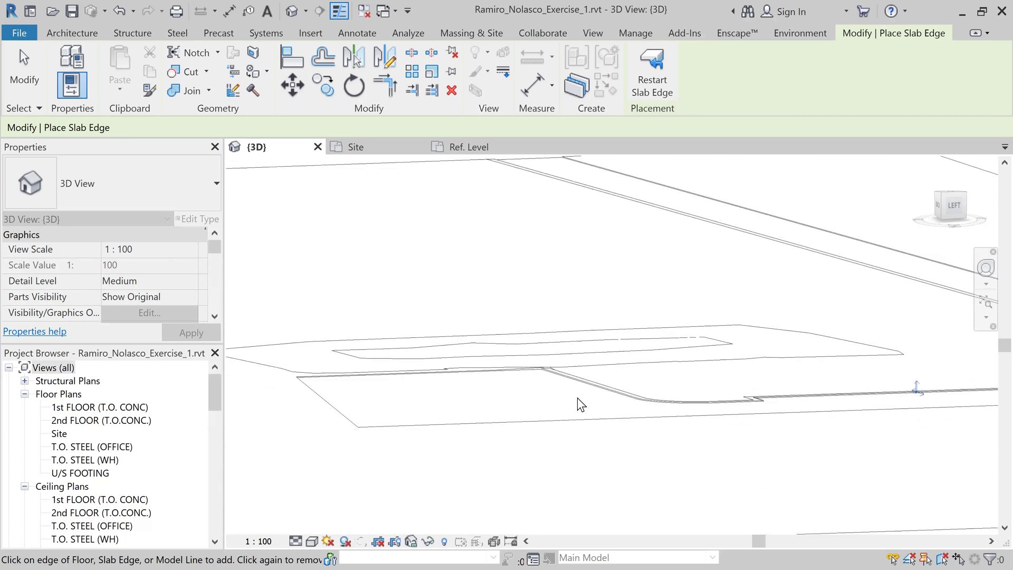
scroll(578, 398, down, 2)
scroll(503, 375, up, 2)
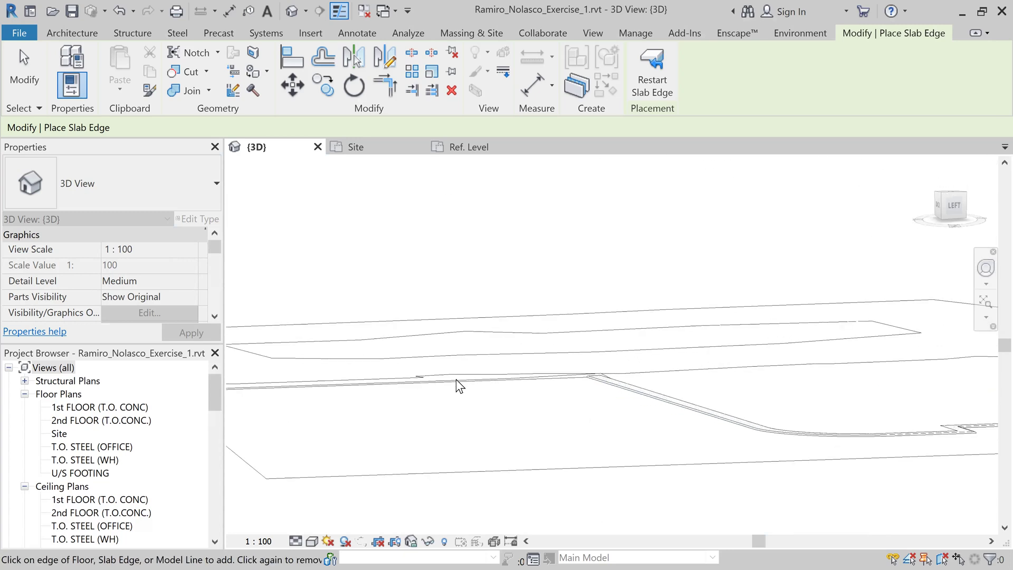
shift+middle_drag(611, 408, 620, 497)
click(611, 340)
scroll(679, 358, down, 3)
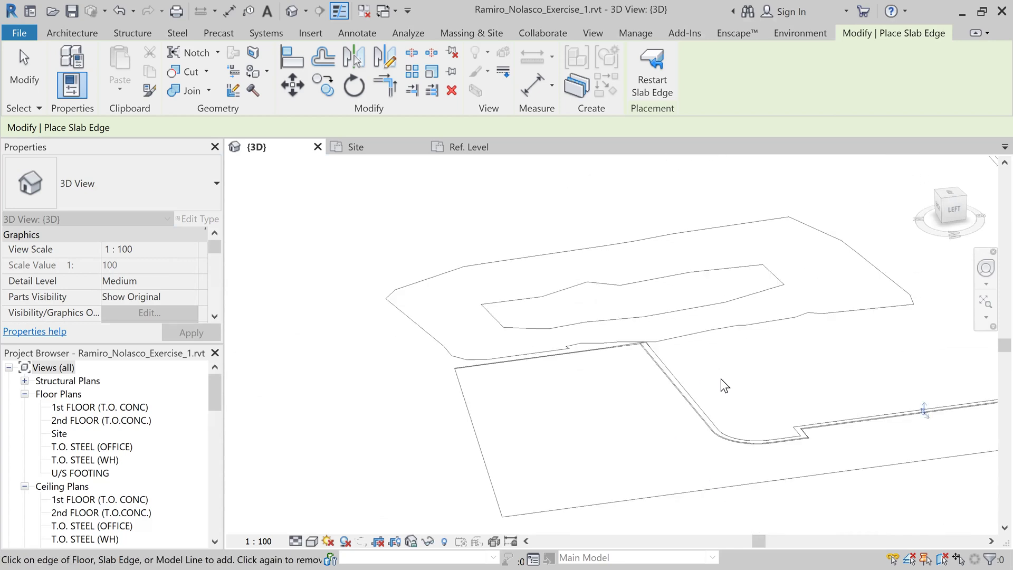
Place the slab edge on the short sidewalk edge below the curb ramp and on the adjoining straight edge
middle_drag(965, 426, 663, 434)
scroll(644, 416, up, 5)
scroll(654, 408, up, 5)
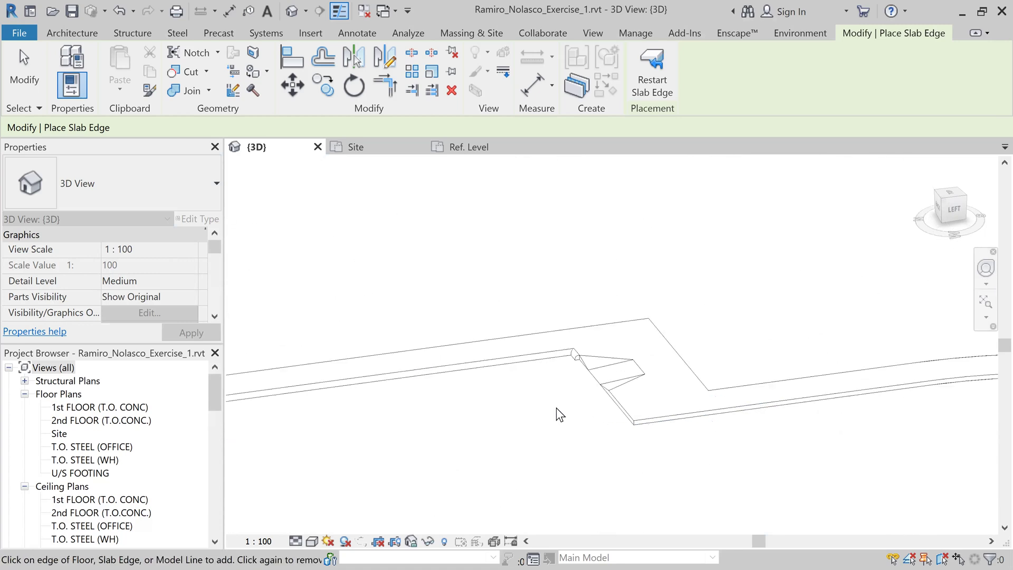
scroll(606, 401, up, 2)
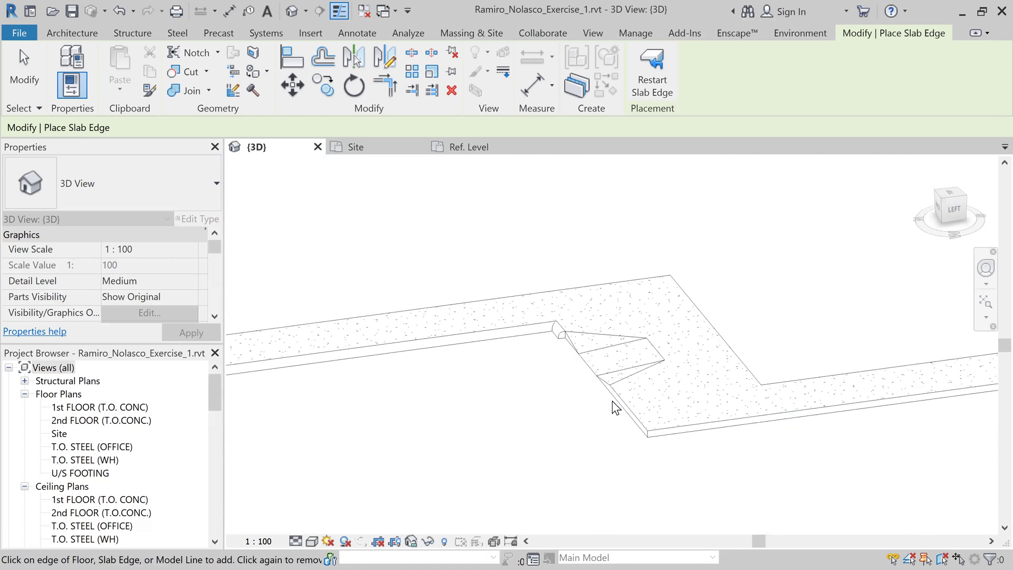
click(629, 411)
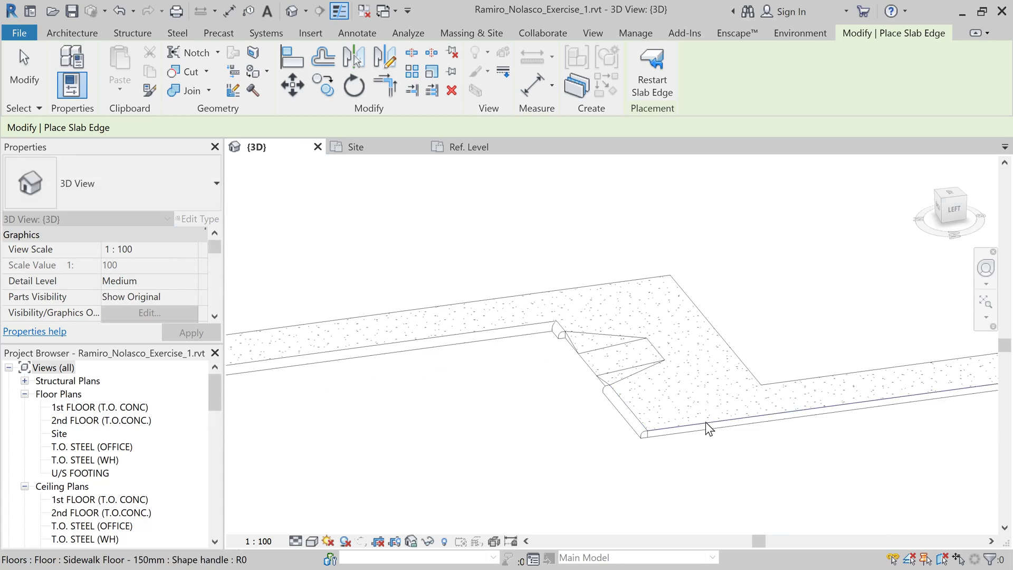
click(723, 429)
Continue the slab edge around the sidewalk's long outward curve and the reverse curve that follows it
scroll(792, 436, down, 3)
middle_drag(760, 445, 428, 431)
scroll(707, 400, up, 3)
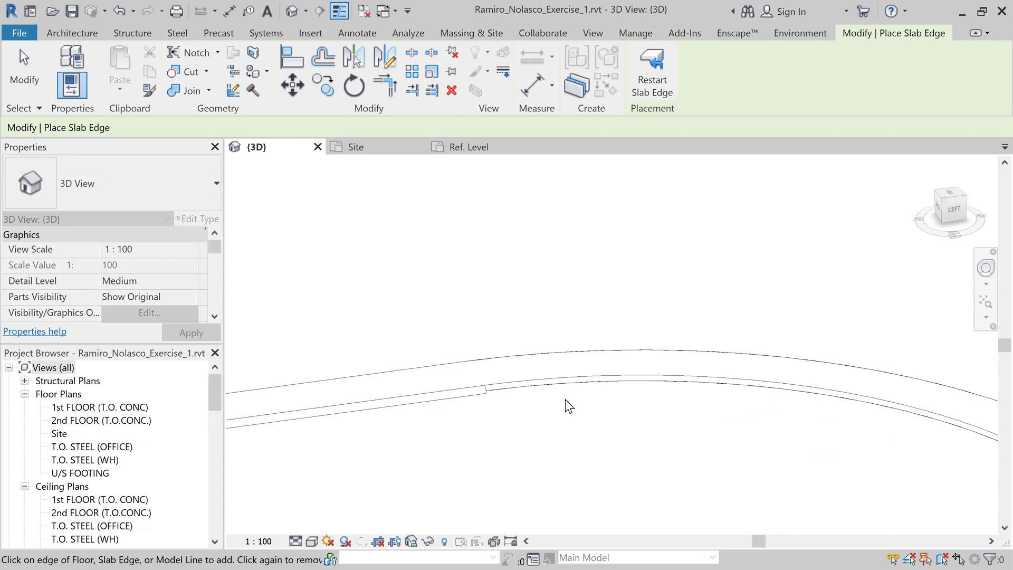
click(543, 378)
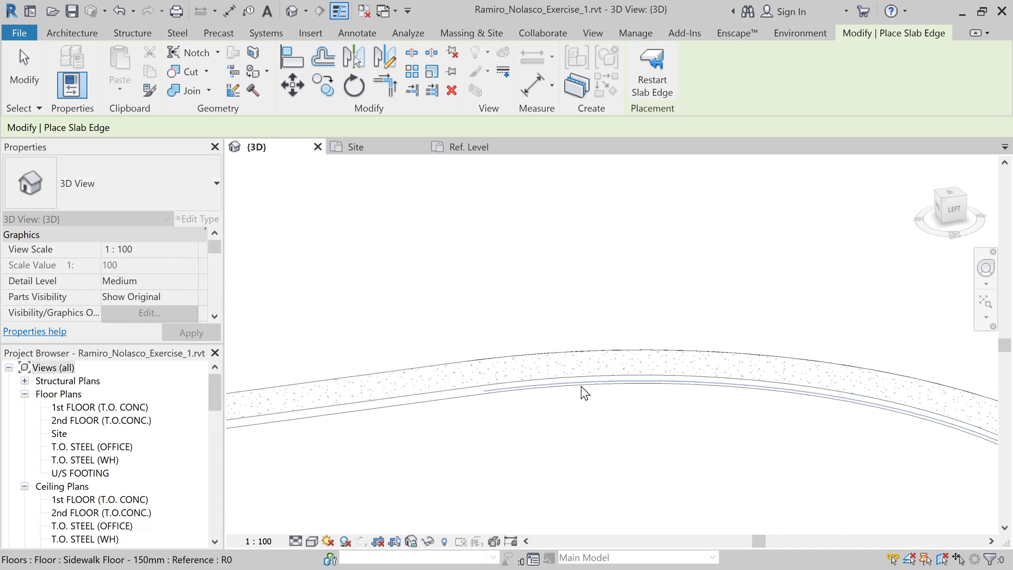
middle_drag(824, 443, 695, 414)
scroll(695, 413, up, 4)
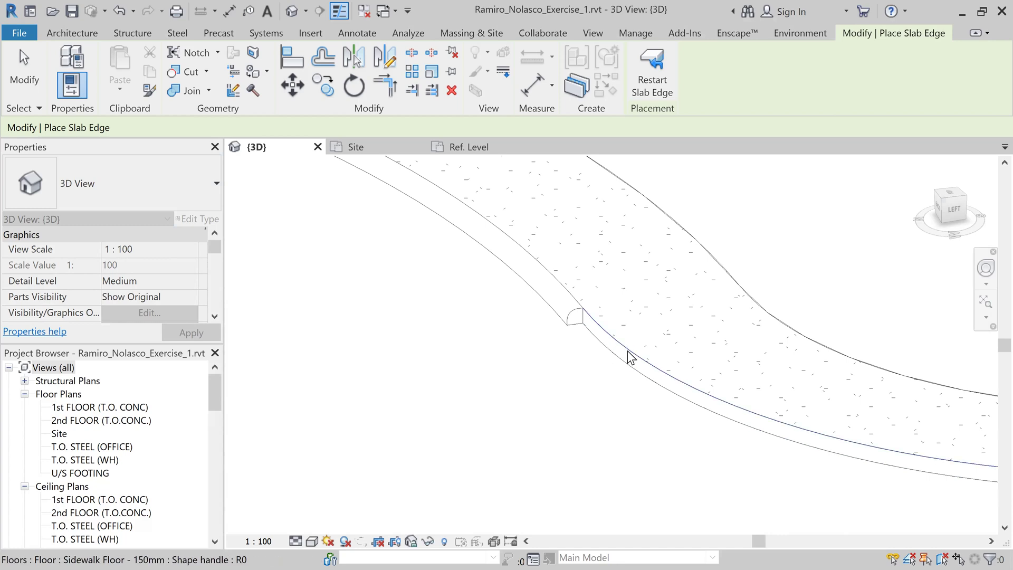
scroll(686, 412, down, 3)
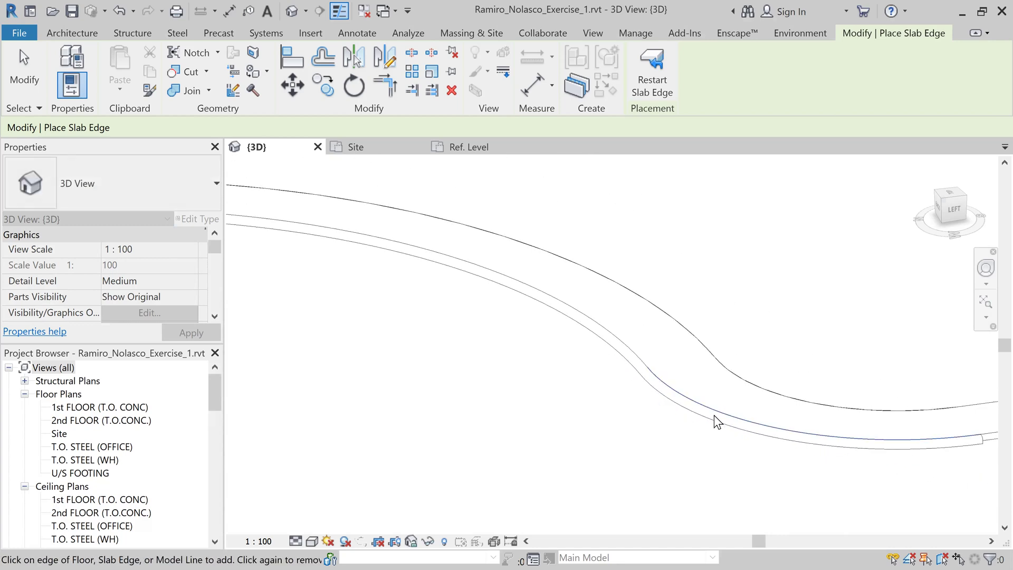
Extend the slab edge along the short straight stretch past the reverse curve and around the rounded corner
middle_drag(695, 436, 496, 429)
scroll(700, 423, up, 3)
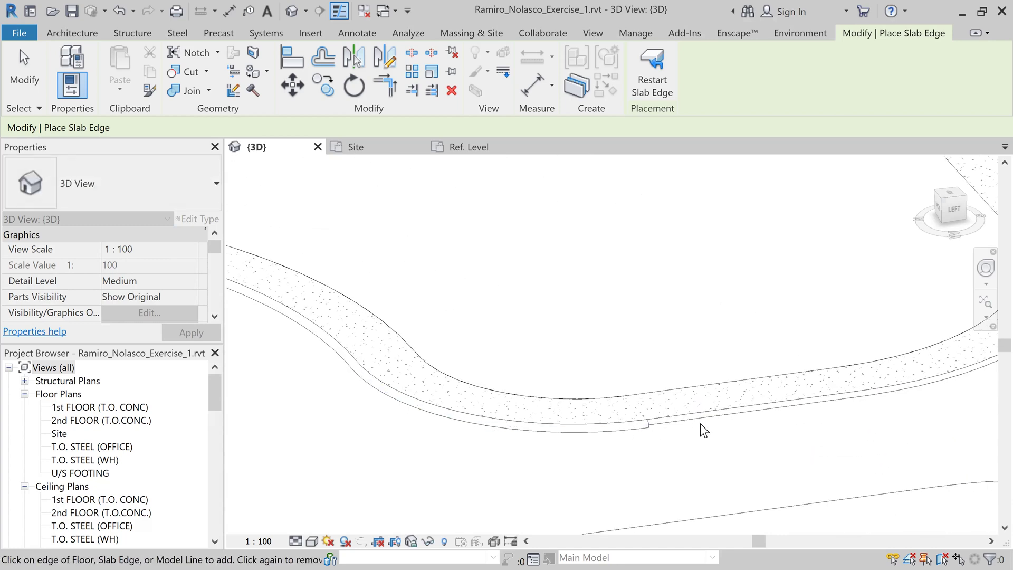
middle_drag(888, 435, 500, 439)
click(534, 402)
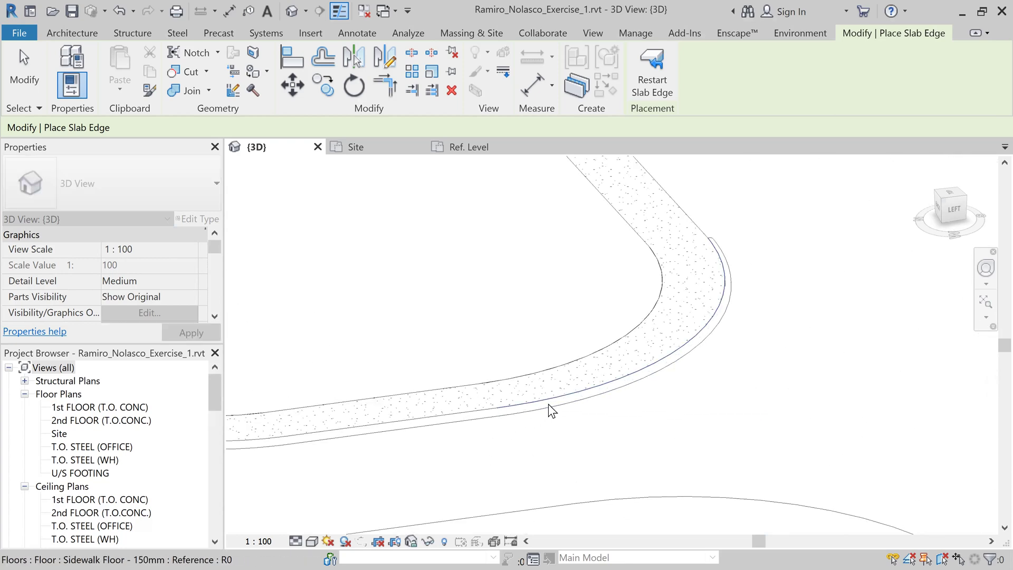
Place the slab edge on the long straight outer edge of the sidewalk beyond the rounded corner
scroll(570, 419, down, 2)
scroll(574, 423, up, 1)
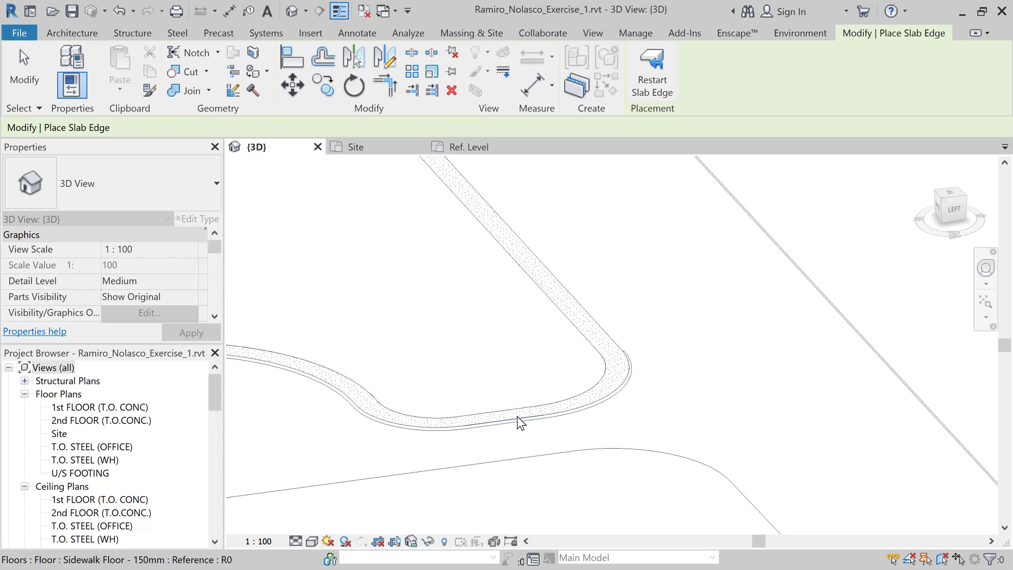
shift+middle_drag(694, 400, 624, 427)
middle_drag(552, 423, 706, 211)
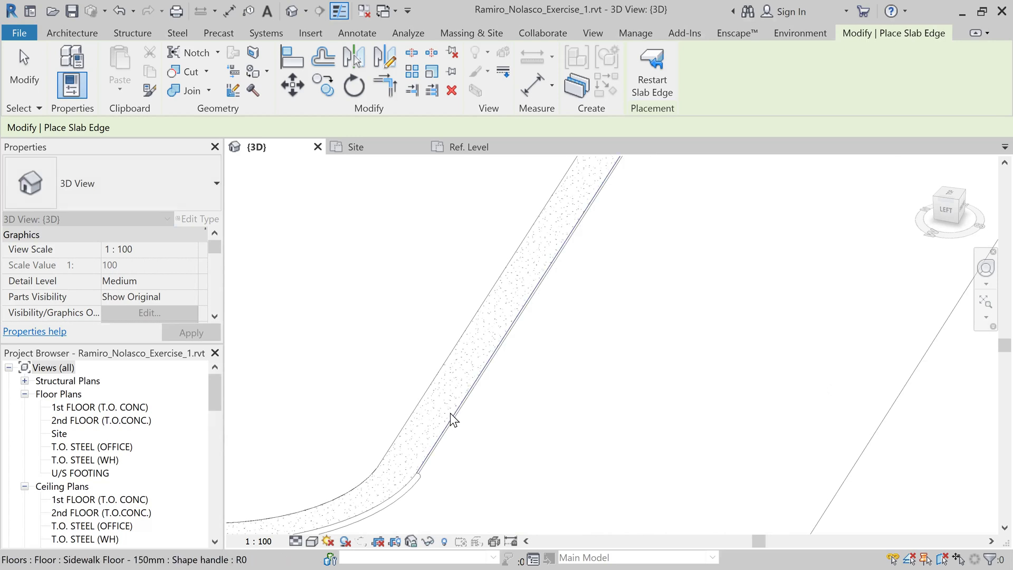
scroll(449, 454, up, 5)
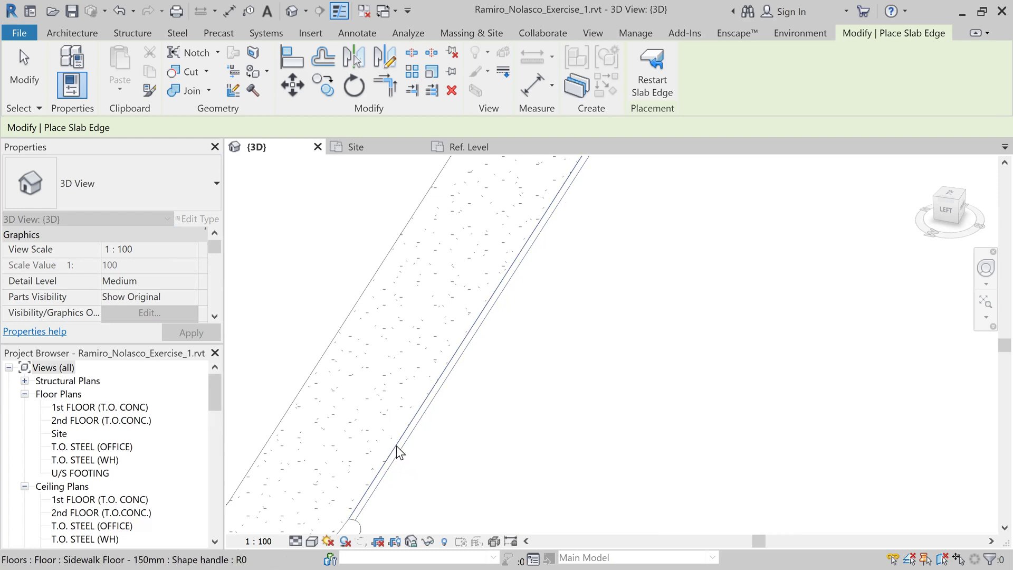
click(397, 445)
Inspect the far end of the long straight sidewalk run and the overall sidewalk outline for slab edge coverage
middle_drag(500, 439, 530, 478)
scroll(533, 477, down, 3)
middle_drag(711, 274, 593, 530)
scroll(616, 373, up, 8)
scroll(601, 312, up, 2)
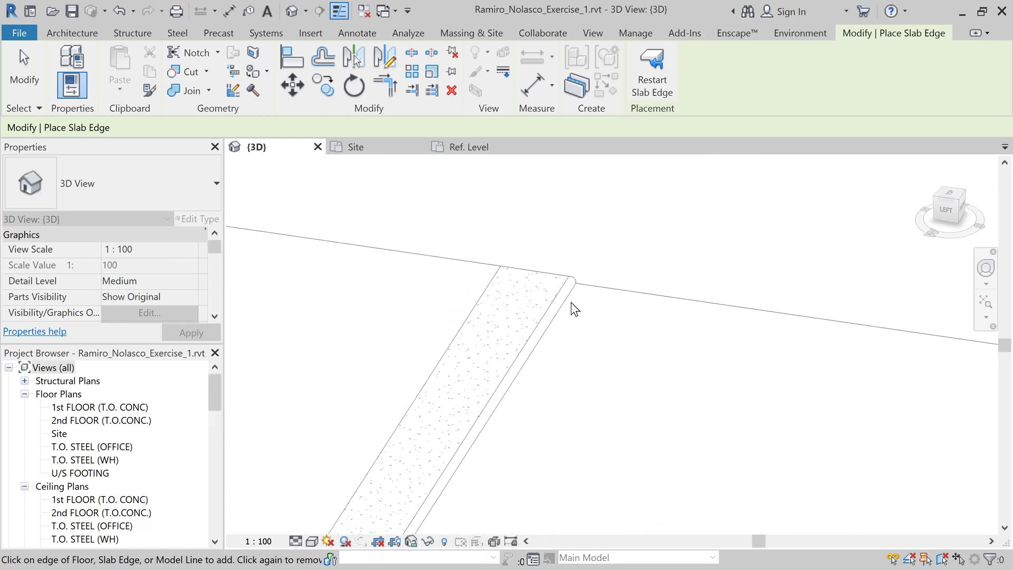
scroll(596, 390, down, 8)
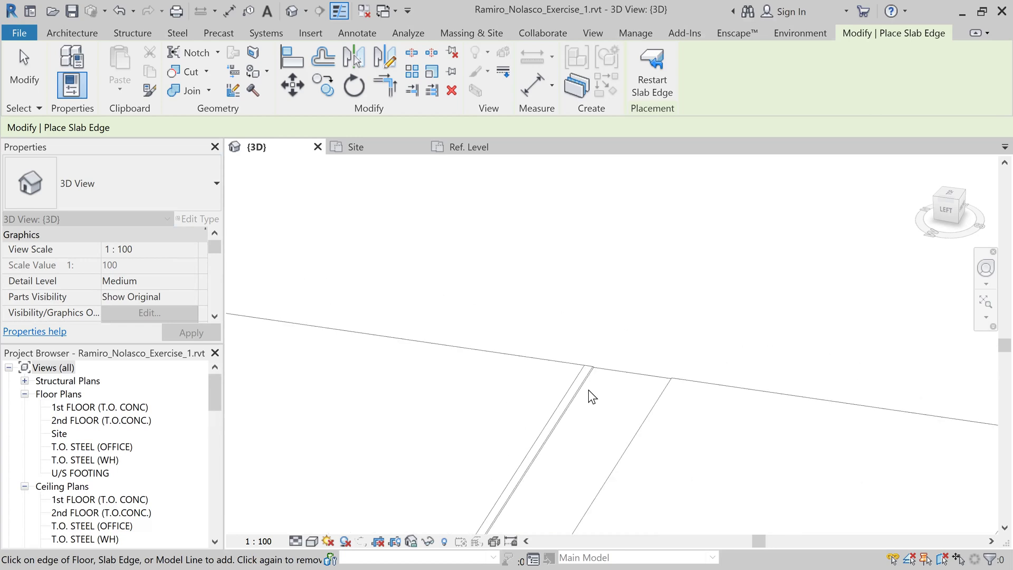
middle_drag(419, 442, 517, 317)
scroll(564, 343, up, 6)
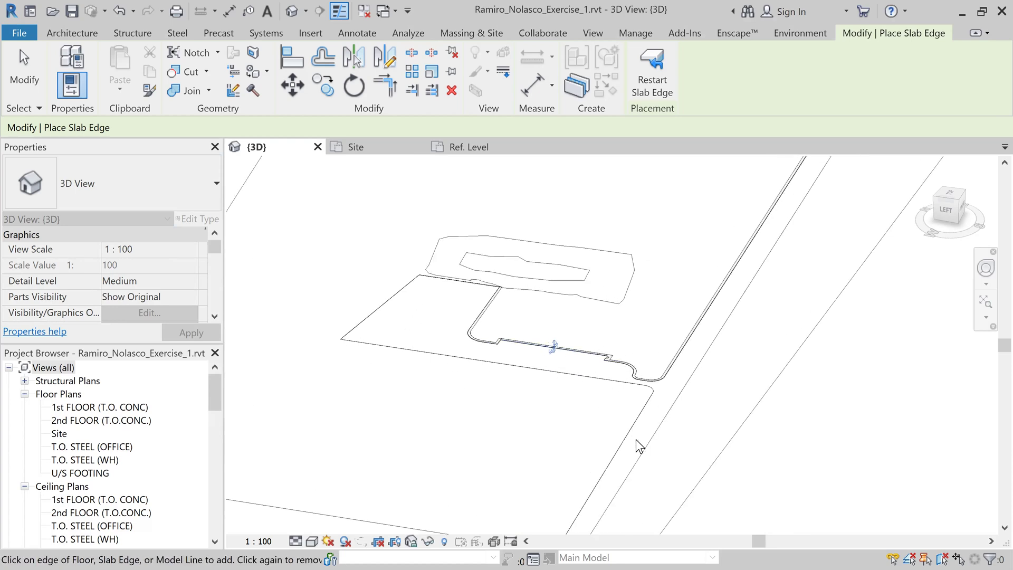
Set the 3D view's visual style to Shaded and examine the slab edge around the rounded sidewalk corner
scroll(648, 427, up, 4)
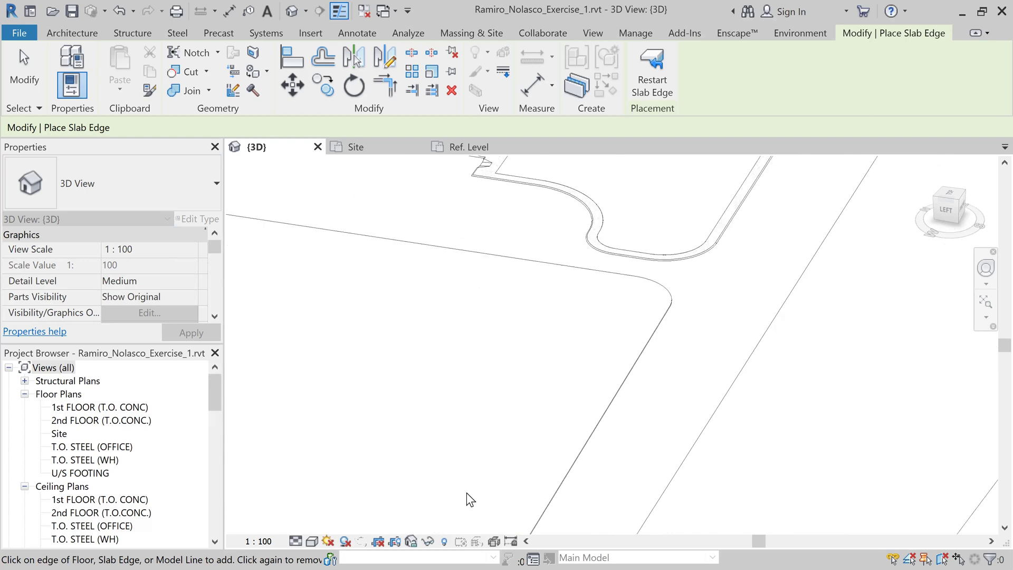
click(314, 542)
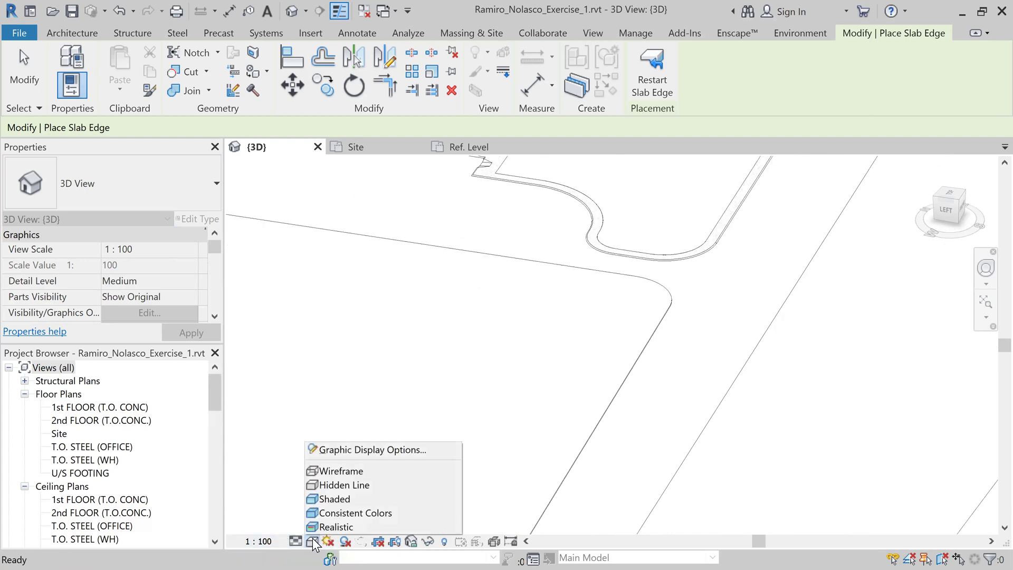
click(337, 499)
scroll(686, 254, up, 5)
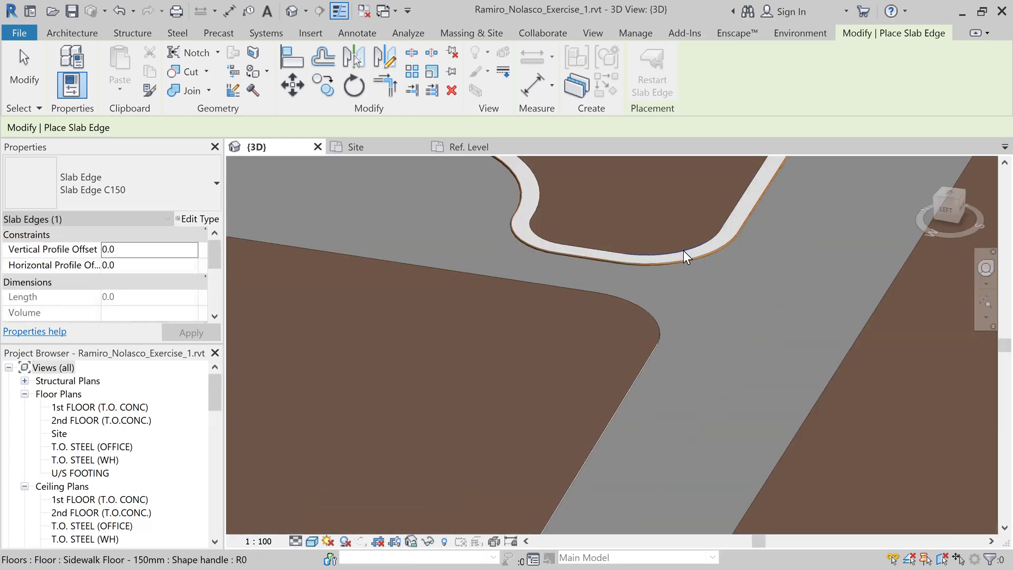
scroll(702, 279, up, 2)
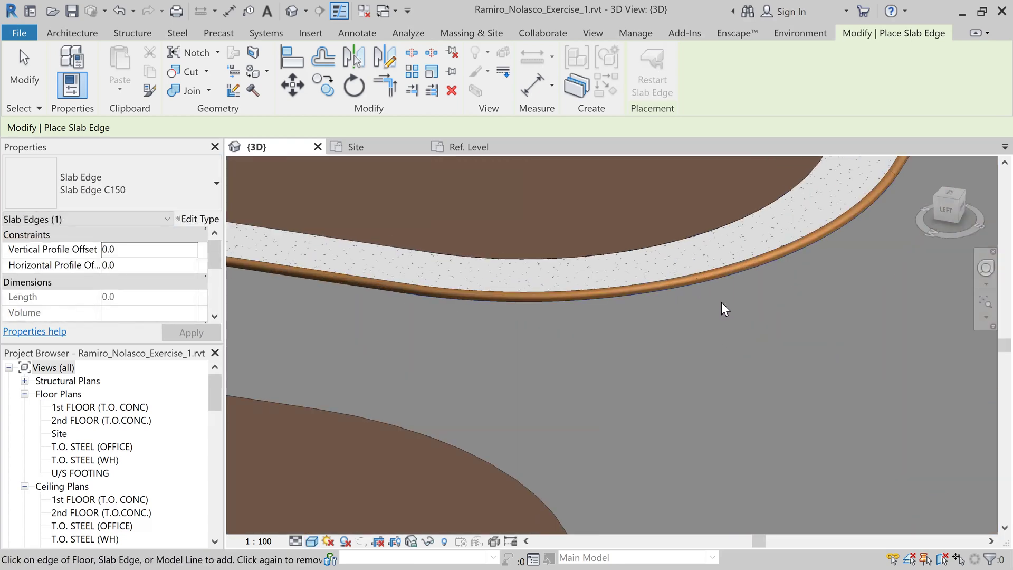
scroll(718, 306, down, 2)
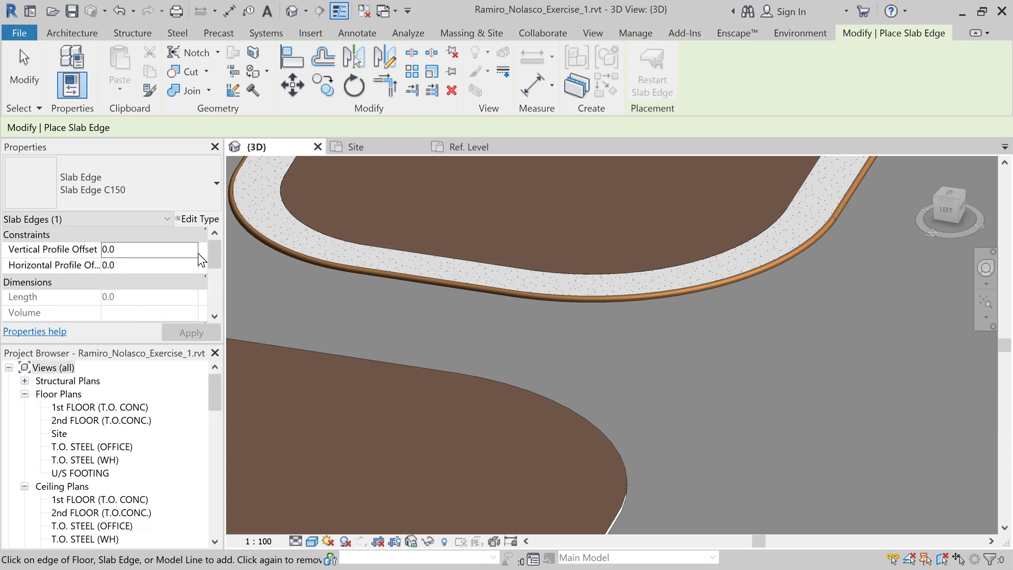
Assign the Concrete, Precast material to the Slab Edge C150 type, searching the project materials for "conc"
click(209, 220)
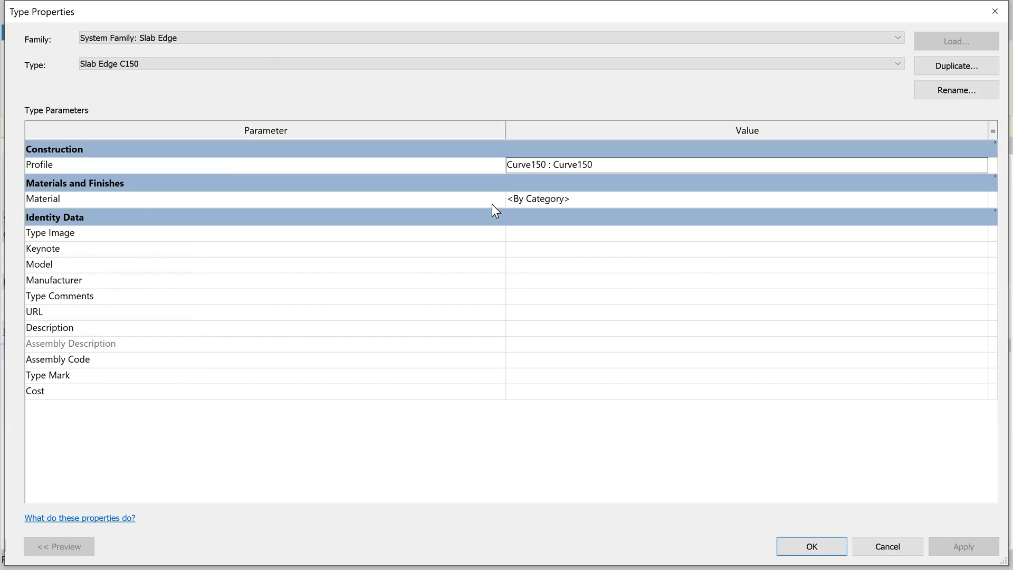
click(556, 201)
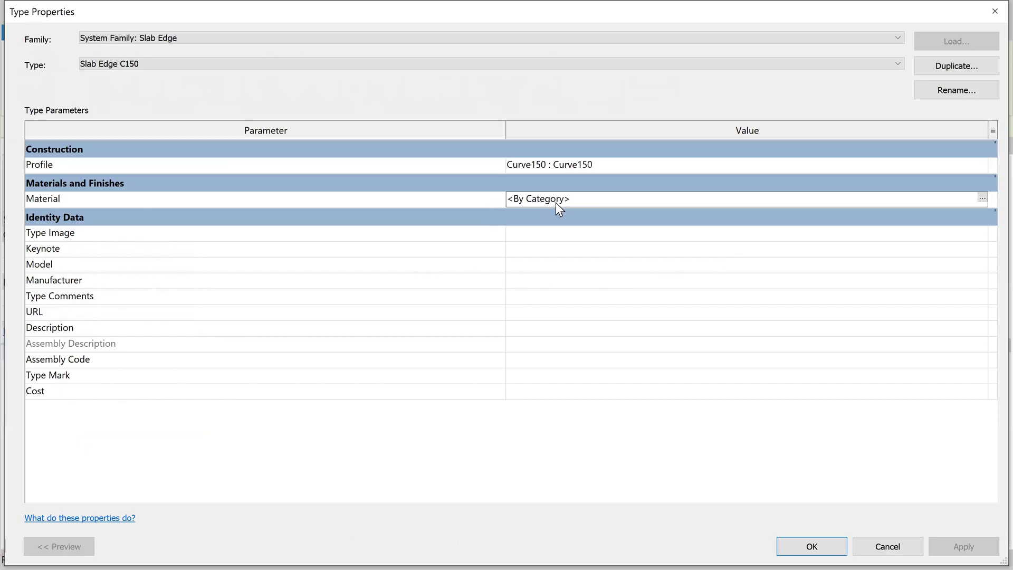
click(981, 200)
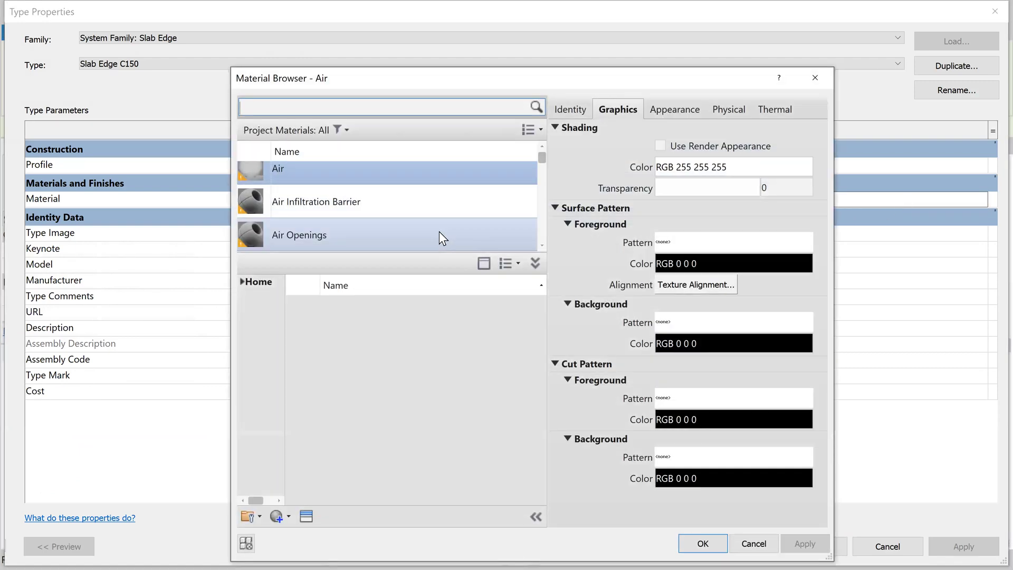
click(367, 104)
text(con)
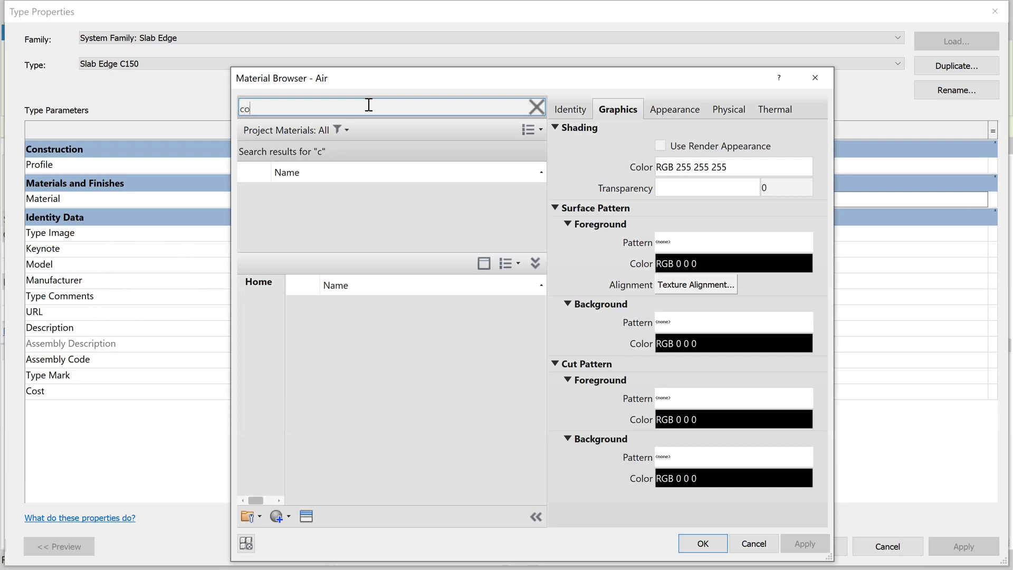
text(c)
click(410, 232)
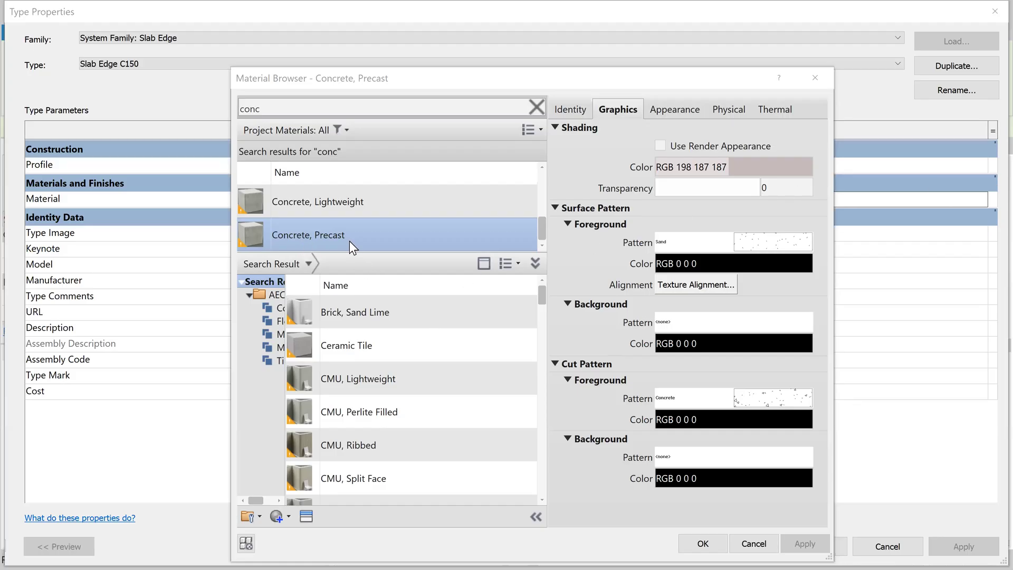
click(367, 237)
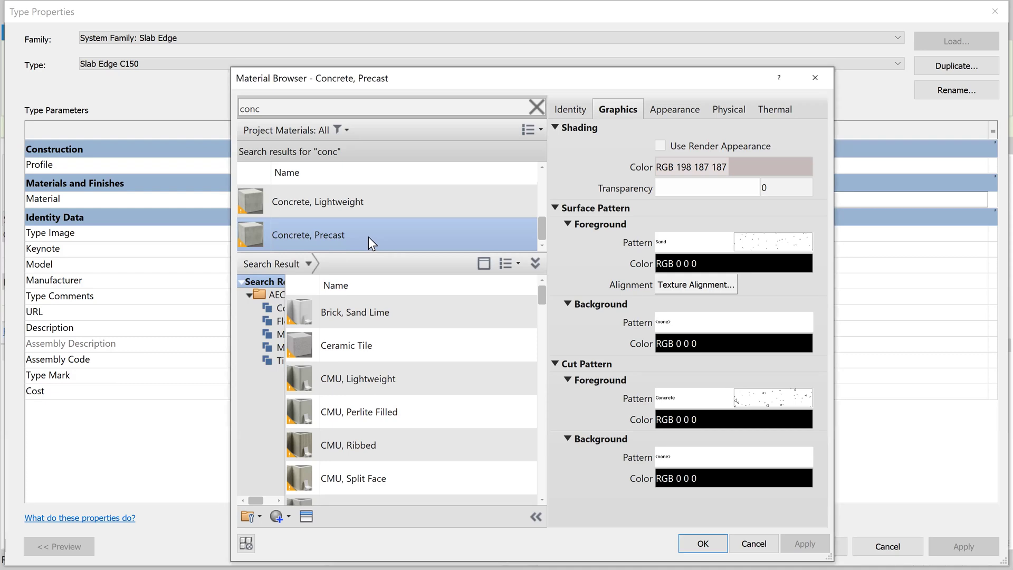
click(707, 543)
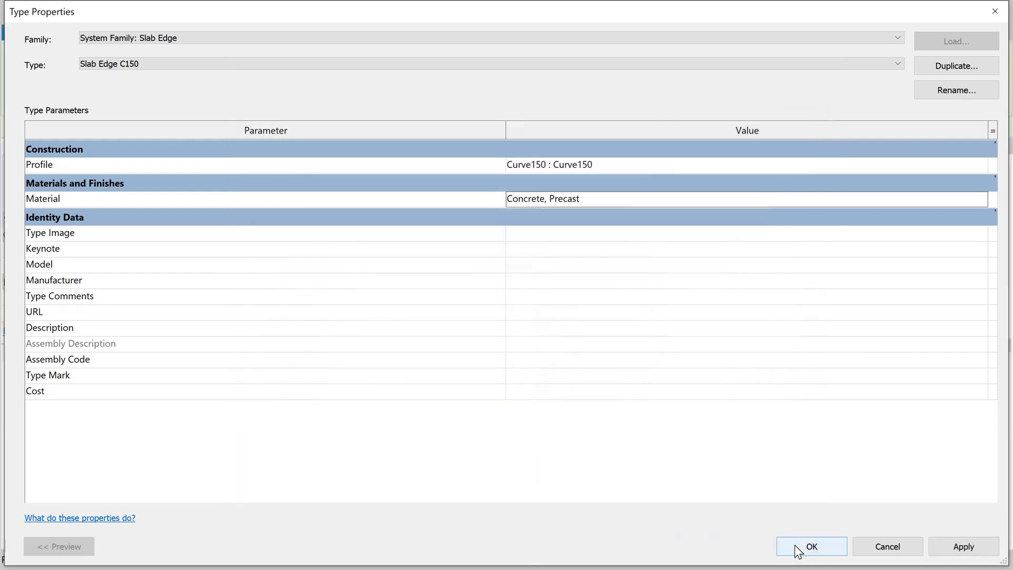
click(795, 544)
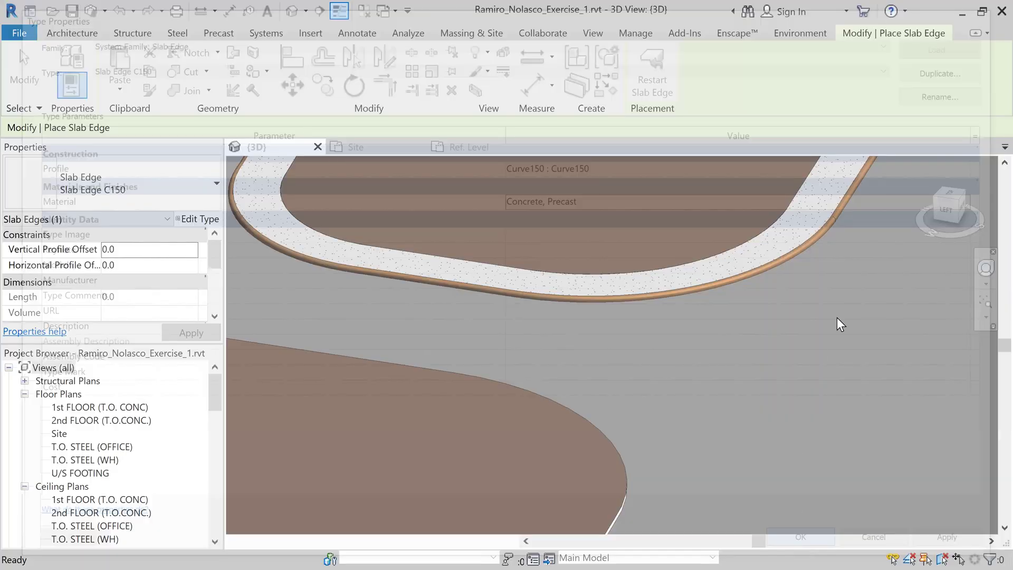